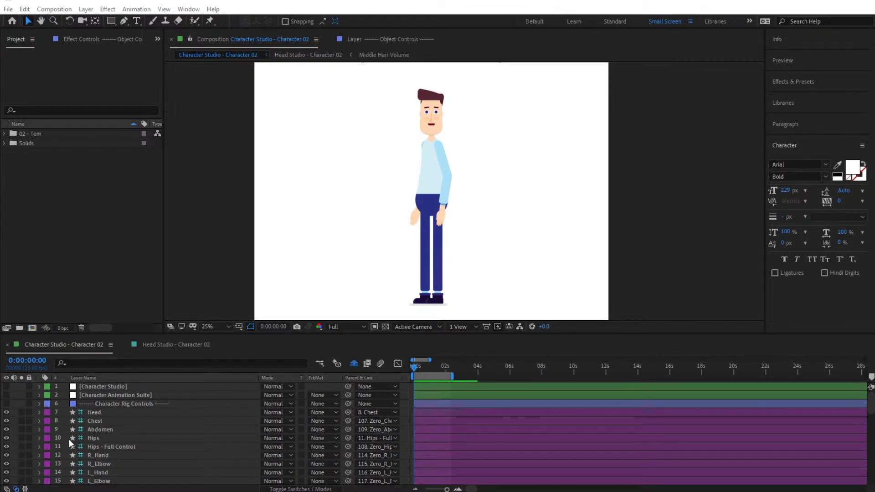
# Step: Show the Character Animation Suite effect in a widened Effect Controls panel, then open Effects & Presets
pyautogui.click(120, 395)
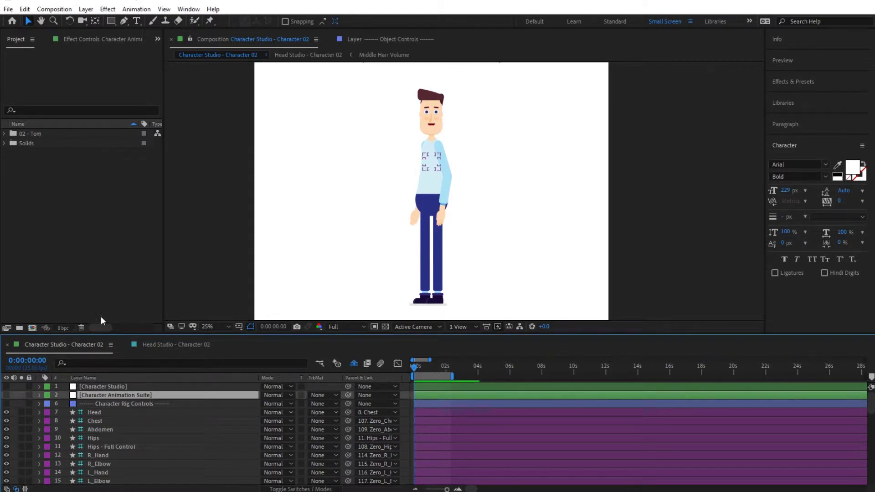
pyautogui.click(89, 40)
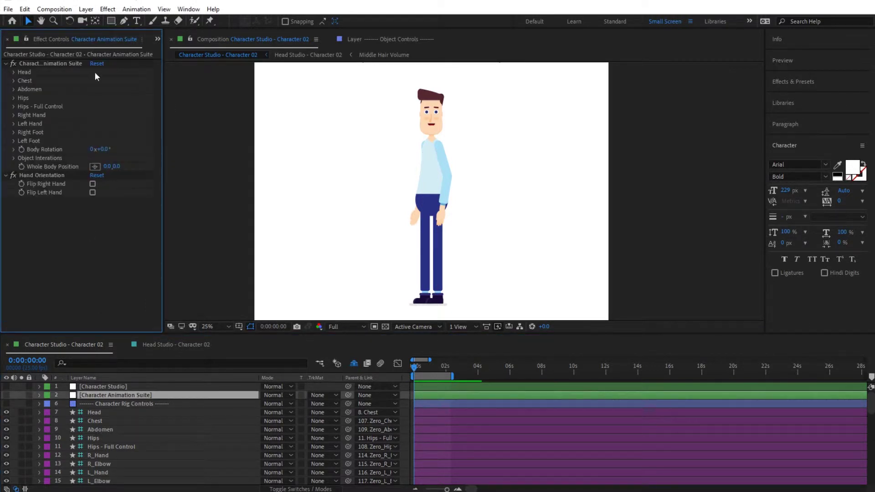
pyautogui.moveTo(160, 94); pyautogui.dragTo(204, 94)
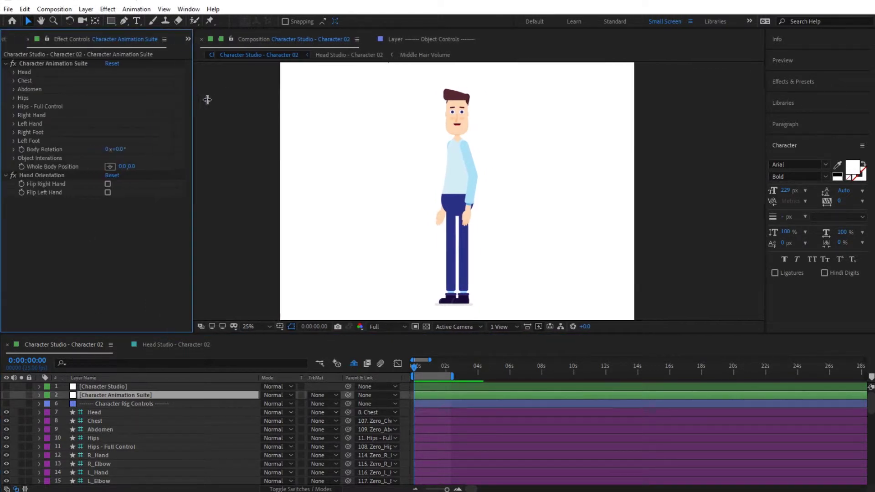
pyautogui.click(38, 63)
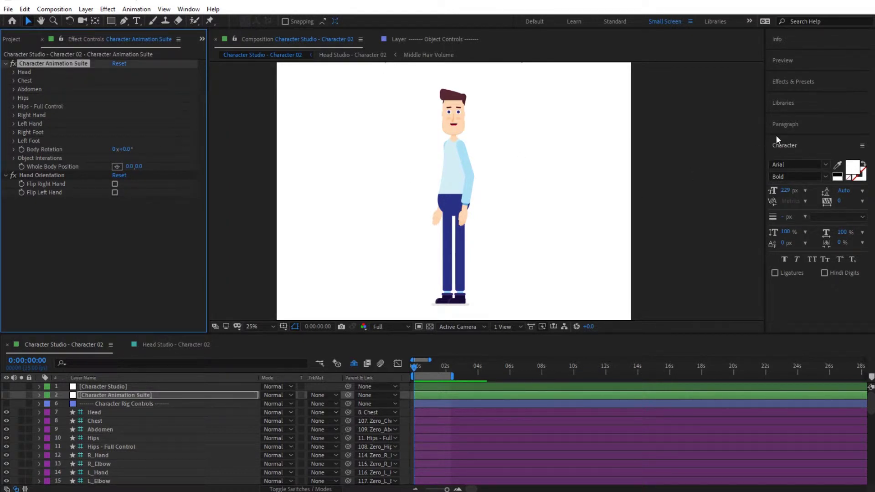
pyautogui.click(793, 82)
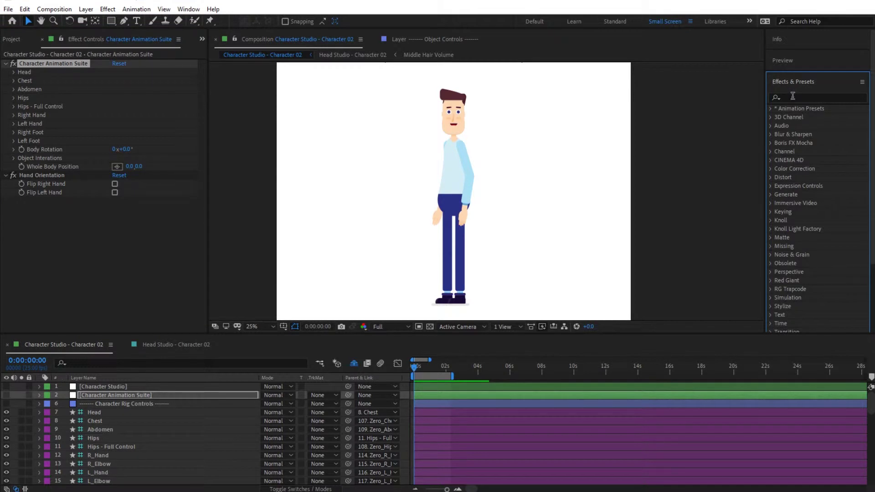
# Step: Search the presets library for 'cy', widen it, and select Cycling Fast - Start
pyautogui.click(792, 96)
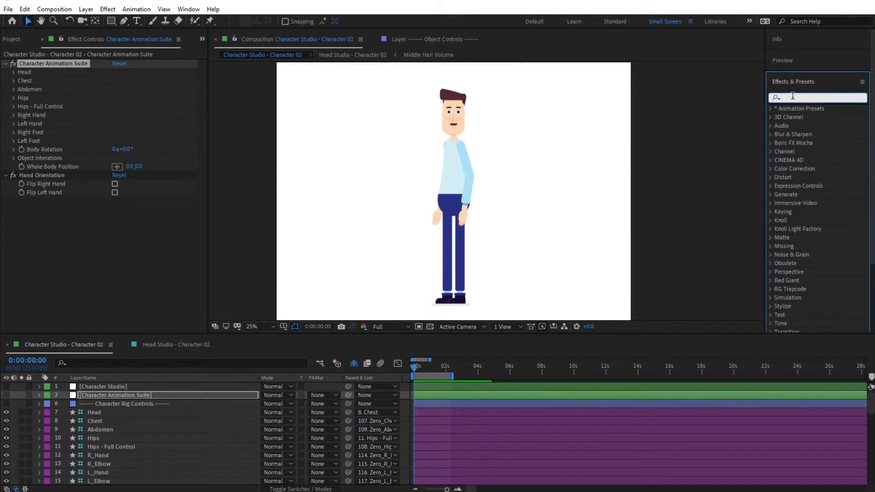
pyautogui.write('cy')
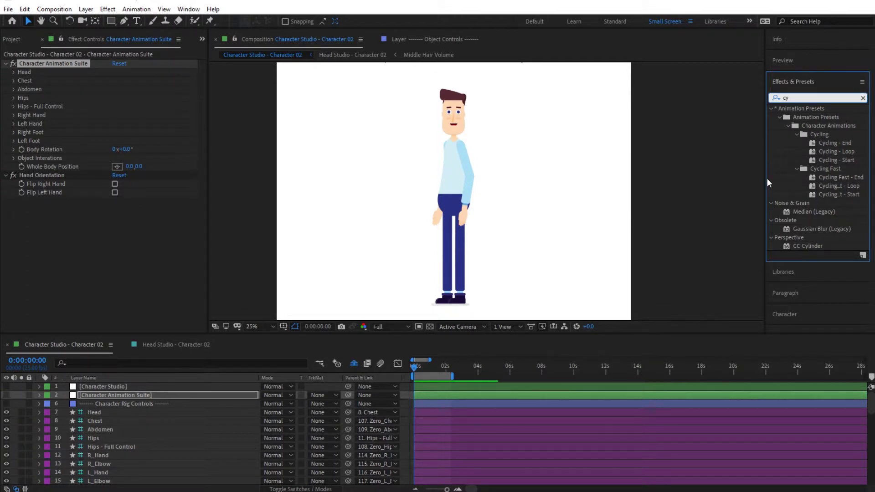
pyautogui.moveTo(766, 179); pyautogui.dragTo(715, 187)
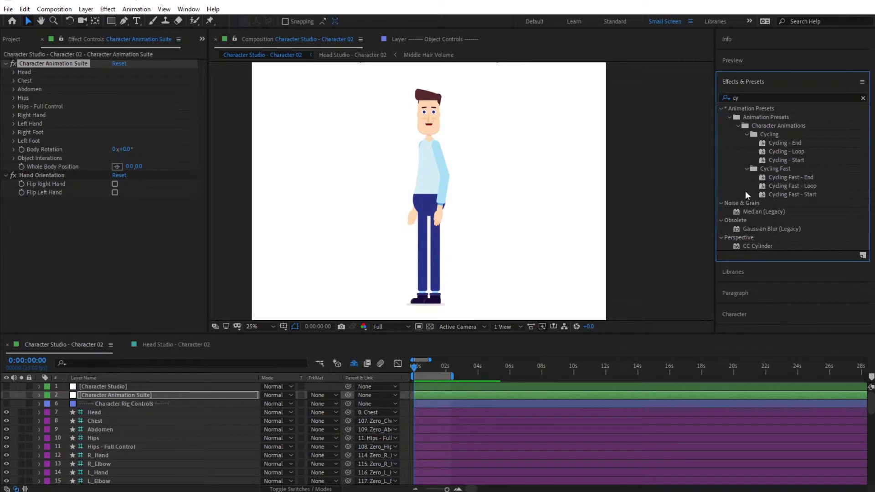
pyautogui.click(791, 193)
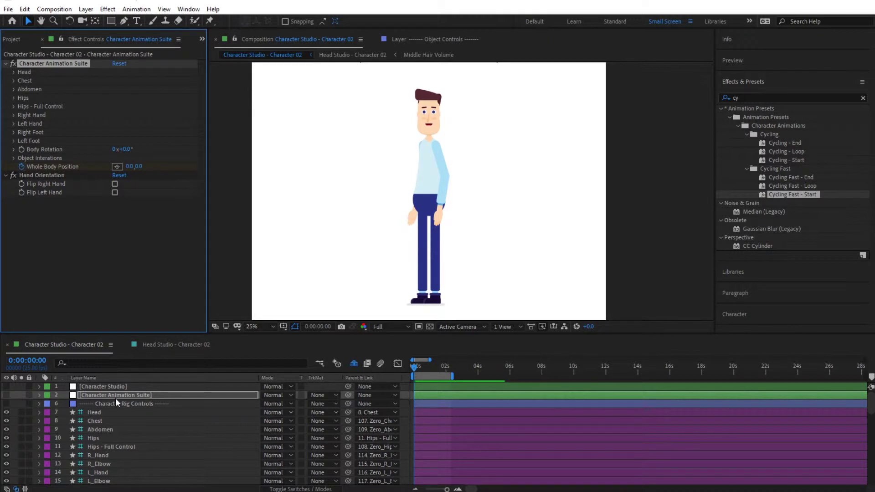
# Step: Apply Cycling Fast - Start and a first Cycling Fast - Loop to the character, then preview
pyautogui.moveTo(116, 397); pyautogui.dragTo(114, 395)
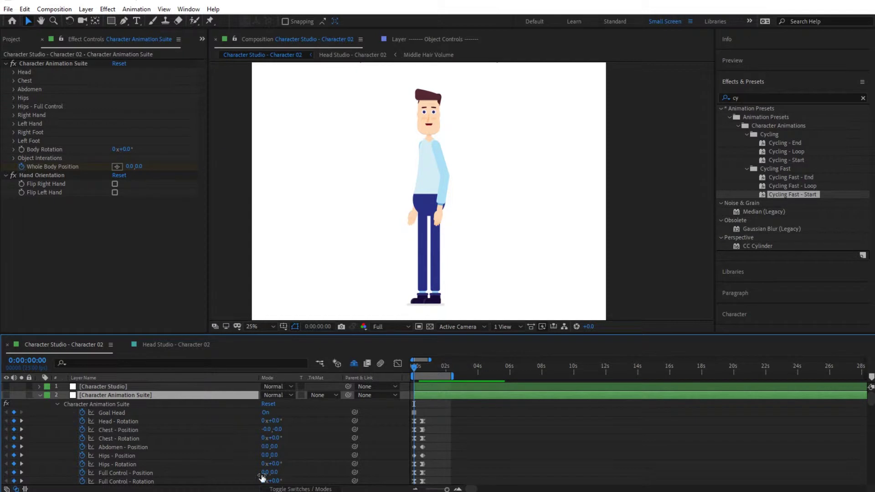
pyautogui.click(21, 420)
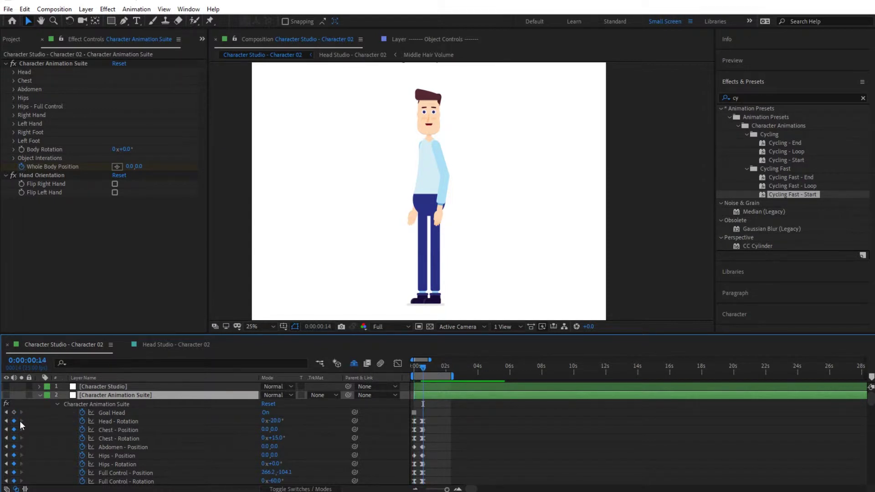
pyautogui.click(64, 64)
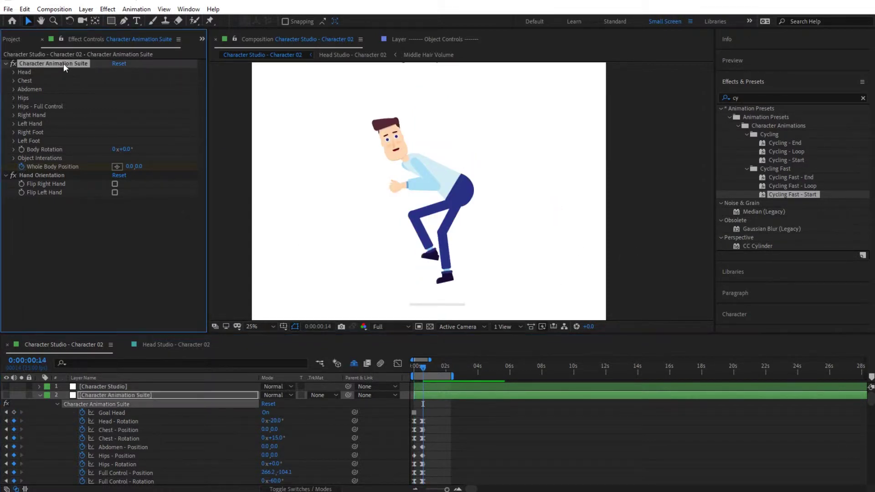
pyautogui.doubleClick(795, 185)
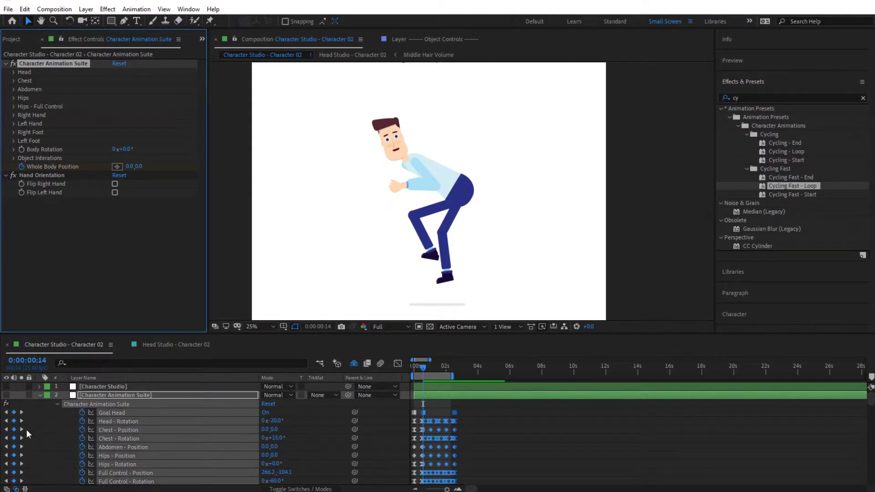
pyautogui.press('space')
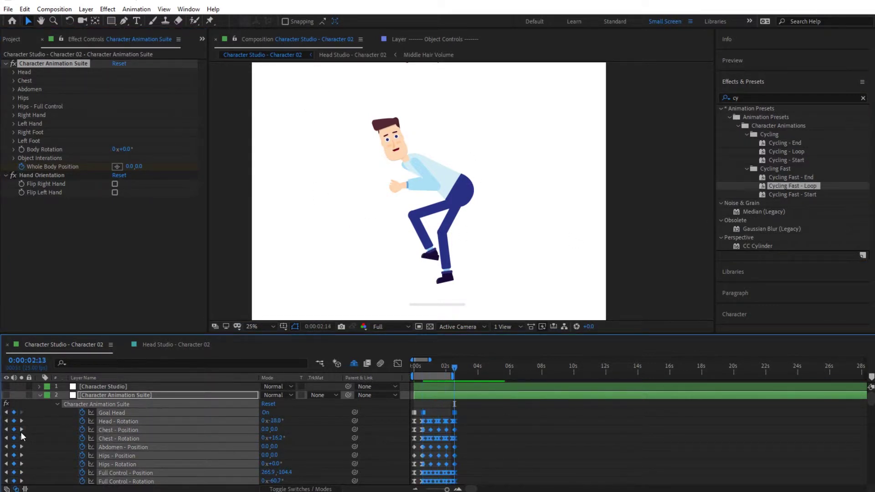
# Step: Add a second Cycling Fast - Loop pass, preview it, and finish with Cycling Fast - End
pyautogui.doubleClick(792, 185)
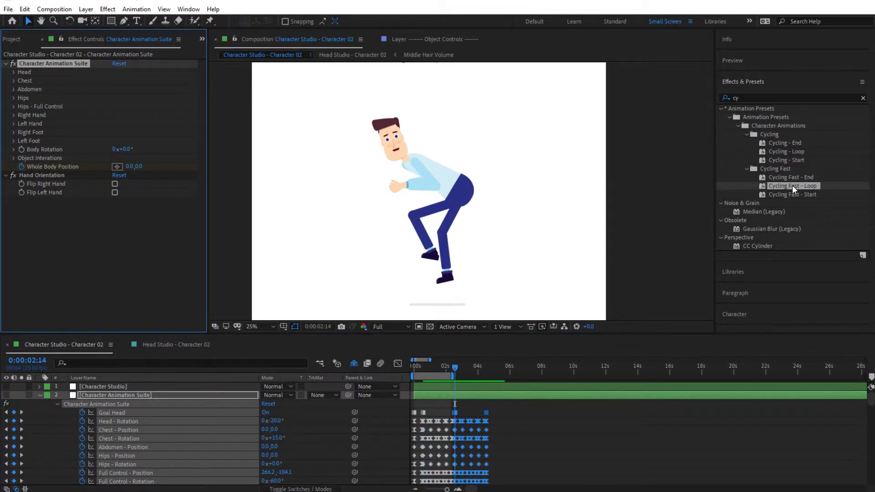
pyautogui.click(23, 439)
pyautogui.press('space')
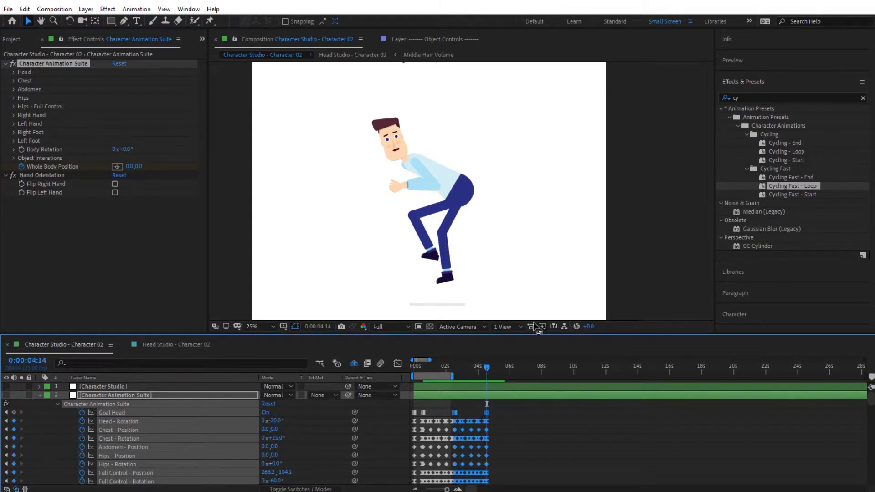
pyautogui.doubleClick(796, 179)
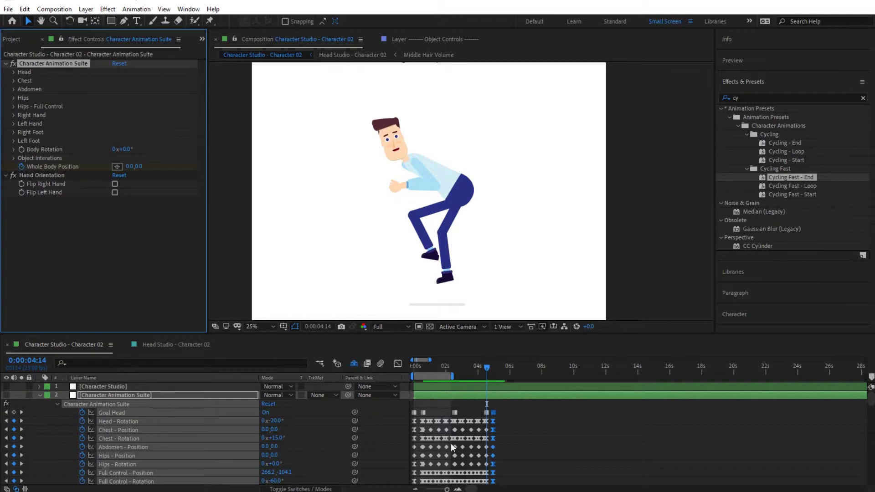
# Step: Extend the work area and scrub the keyframes at 0:00:00:14, 0:00:02:14, 0:00:04:14 and 0:00:04:24
pyautogui.moveTo(452, 375); pyautogui.dragTo(496, 376)
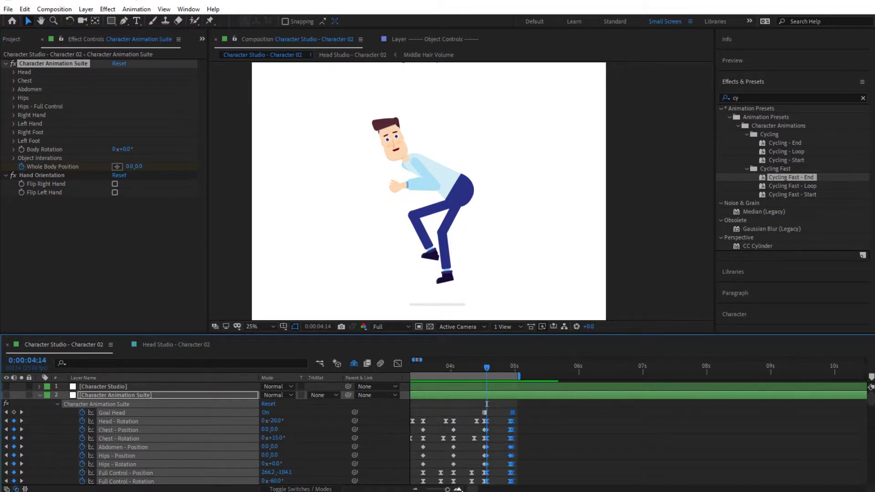
pyautogui.click(457, 489)
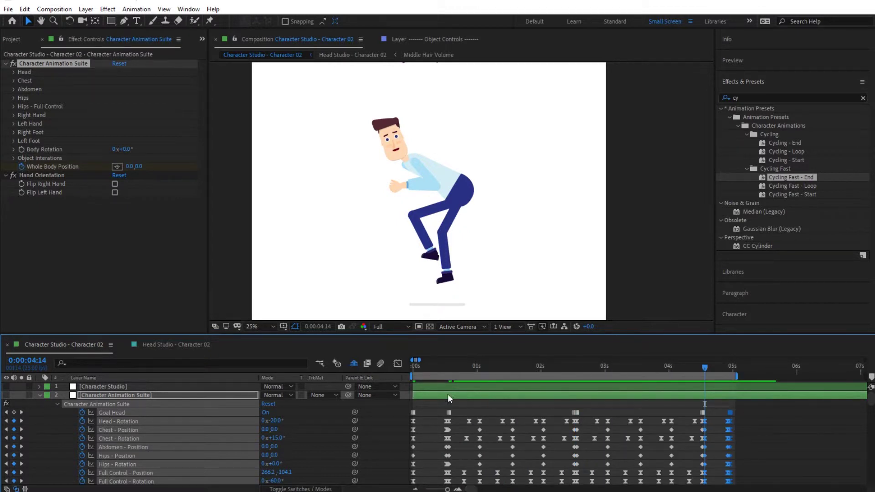
pyautogui.click(447, 366)
pyautogui.moveTo(446, 367); pyautogui.dragTo(449, 368)
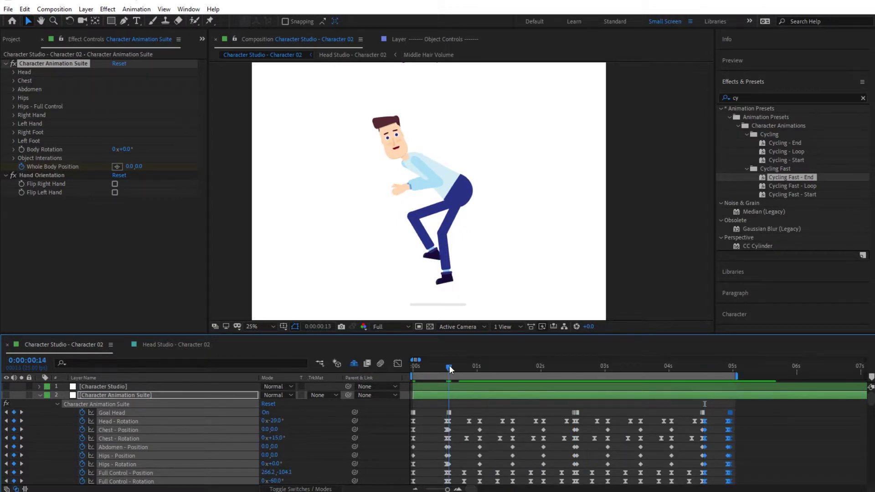
pyautogui.click(454, 395)
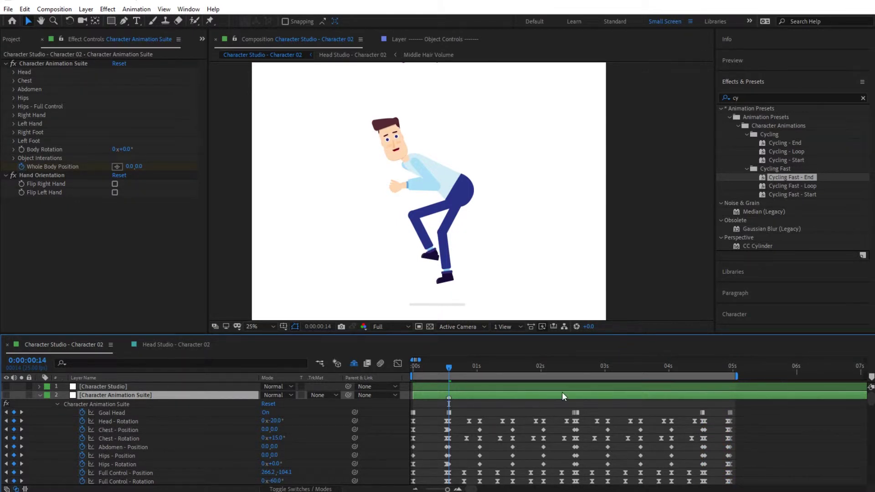
pyautogui.click(577, 369)
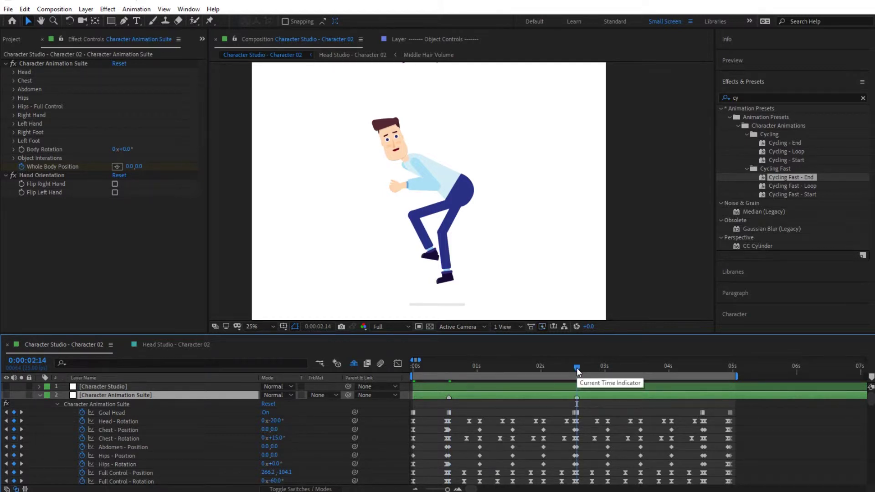
pyautogui.click(700, 366)
pyautogui.click(704, 365)
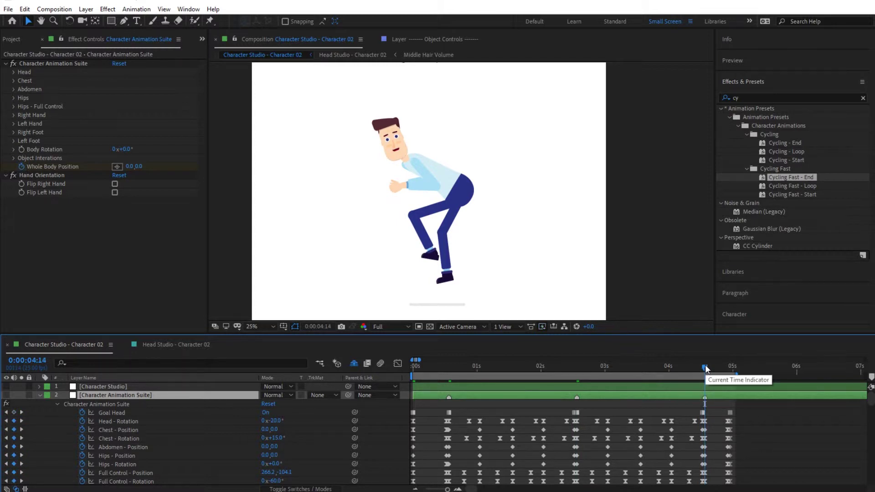
pyautogui.moveTo(705, 364); pyautogui.dragTo(731, 364)
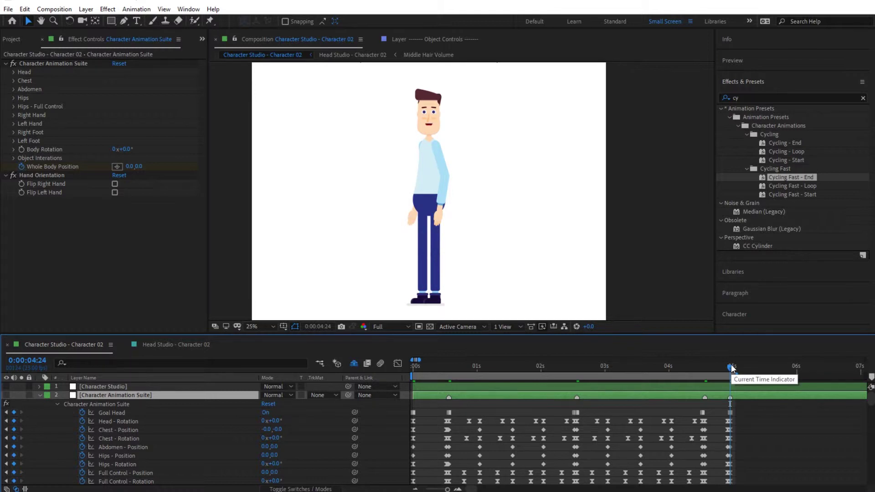
# Step: Collapse and deselect the character layer, return to the start, and show the Project panel
pyautogui.click(41, 395)
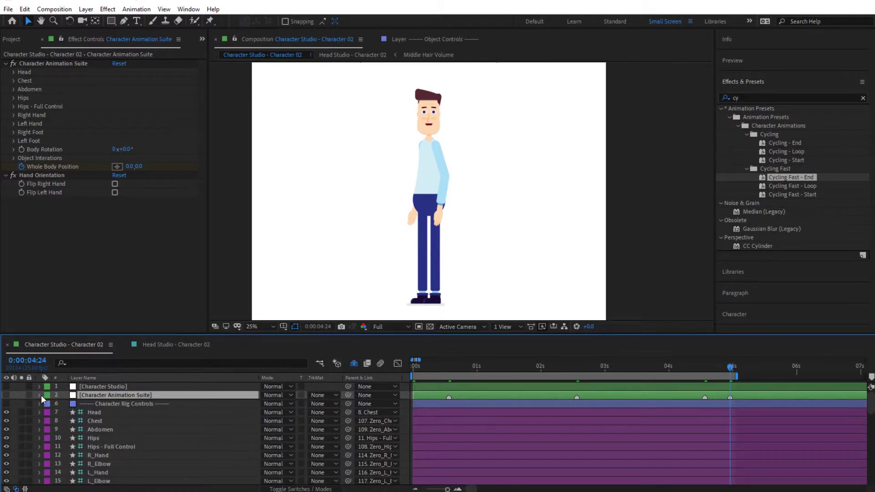
pyautogui.click(404, 419)
pyautogui.click(418, 370)
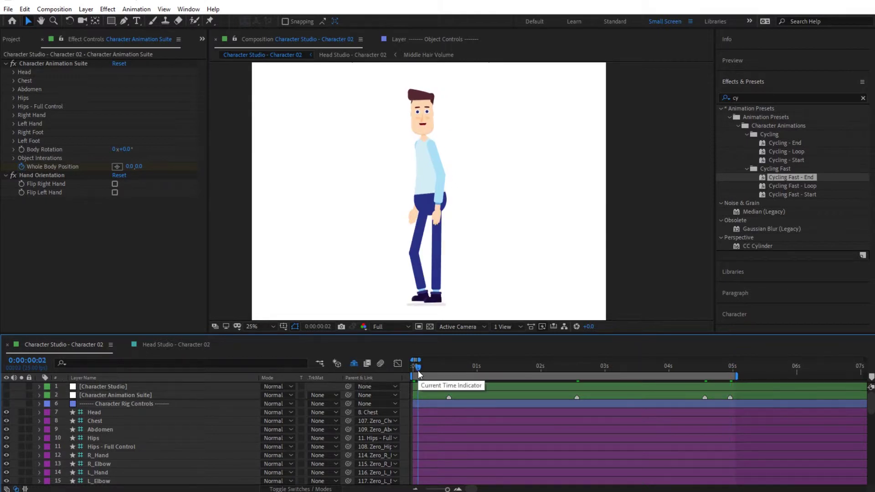
pyautogui.click(13, 39)
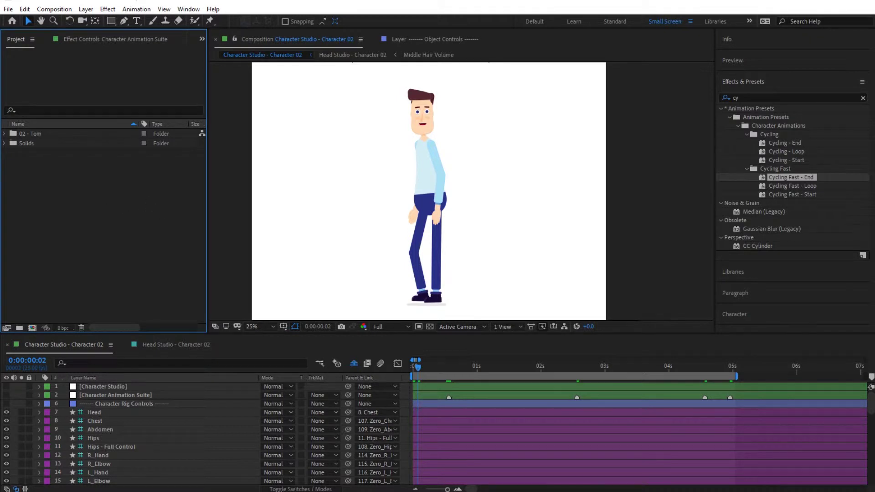
# Step: In File Explorer, open 03 - Scene Designer and drag Scene Designer.aep into the Project panel
pyautogui.hotkey('alt', 'Tab')
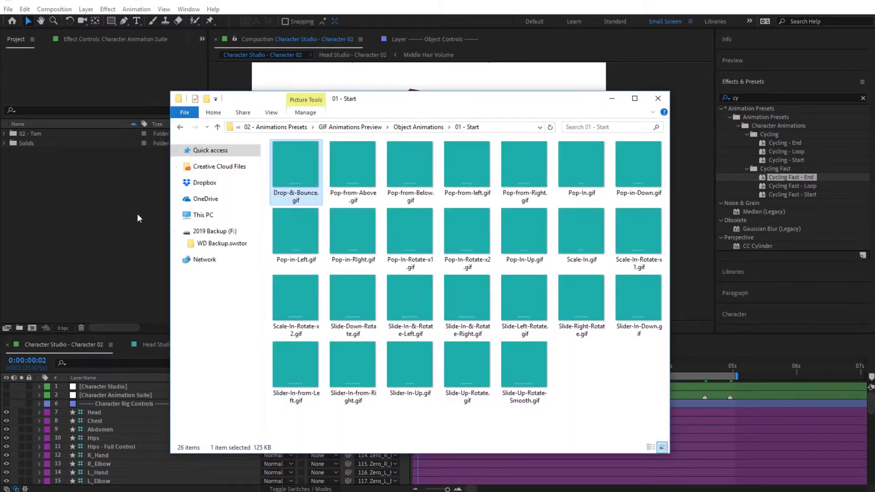
pyautogui.click(287, 128)
pyautogui.click(341, 127)
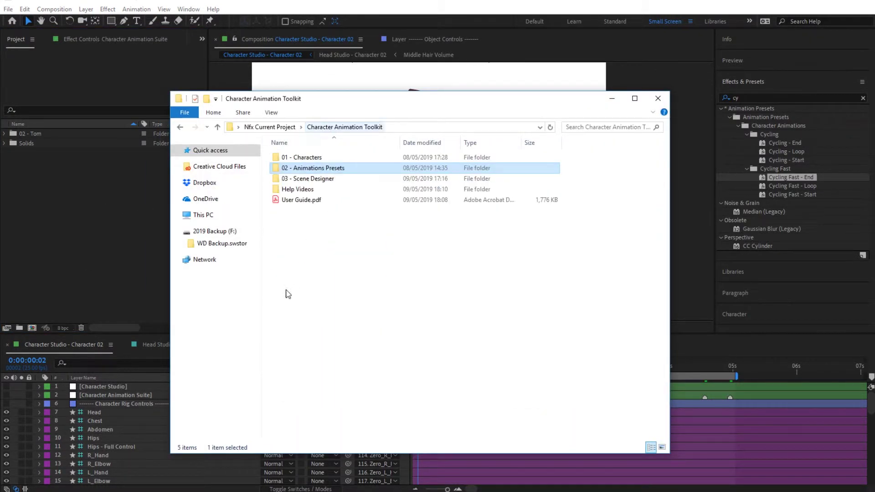
pyautogui.doubleClick(305, 179)
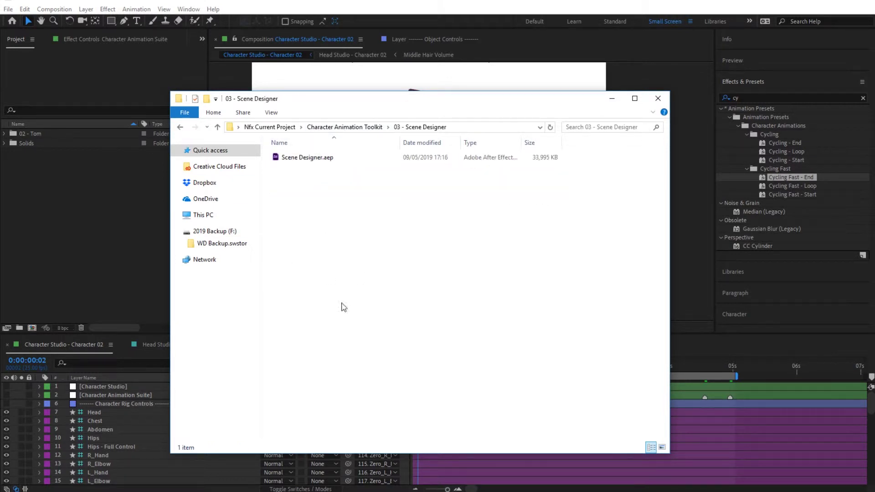
pyautogui.click(319, 158)
pyautogui.moveTo(319, 158); pyautogui.dragTo(111, 214)
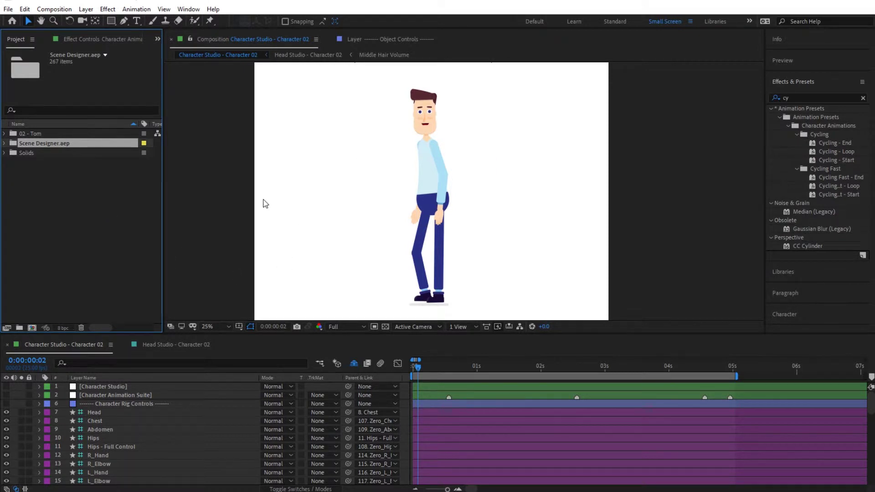
# Step: Expand Scene Designer > 01 - Scene Design Objects > Countryside and select Bicycle - Cycling Fast
pyautogui.click(5, 143)
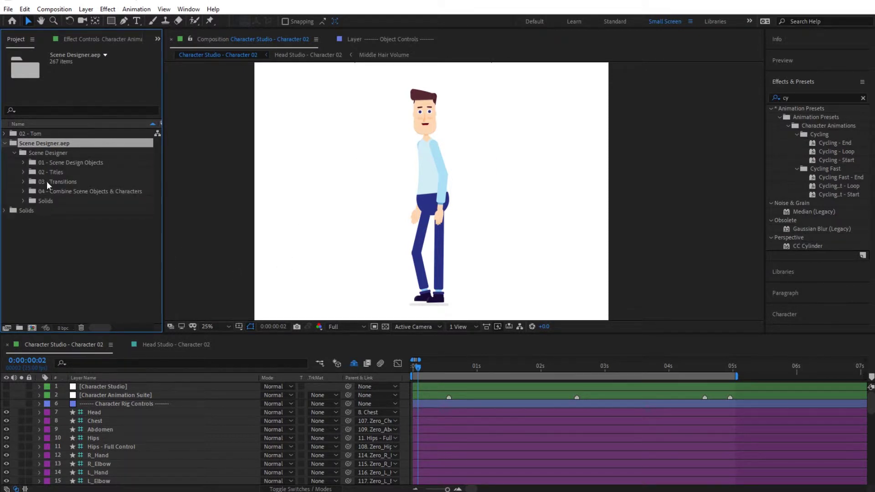
pyautogui.click(23, 163)
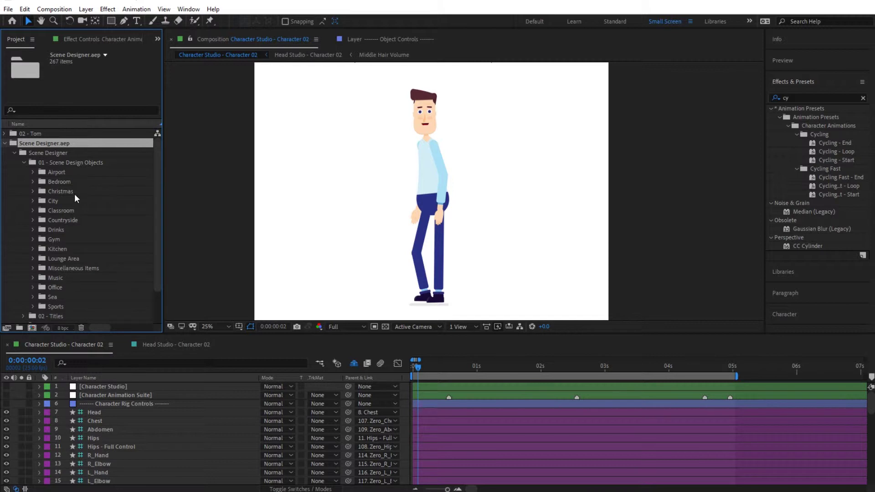
pyautogui.scroll(-2, 75, 183)
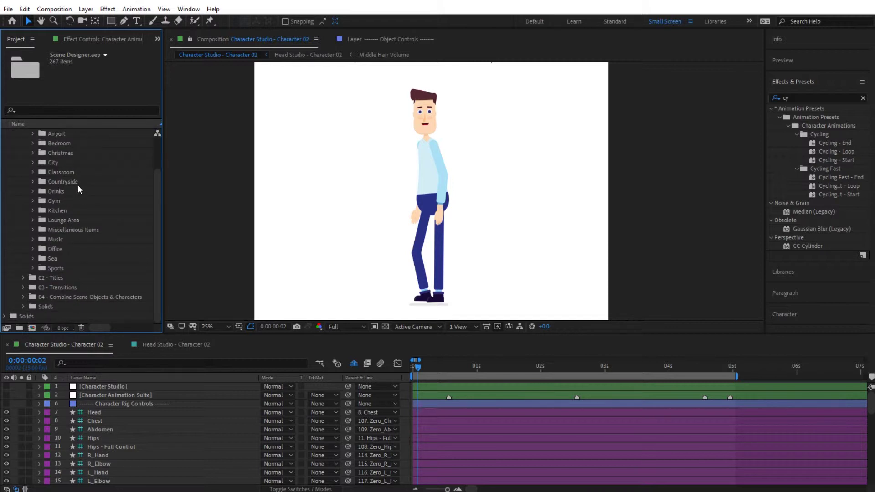
pyautogui.scroll(2, 78, 186)
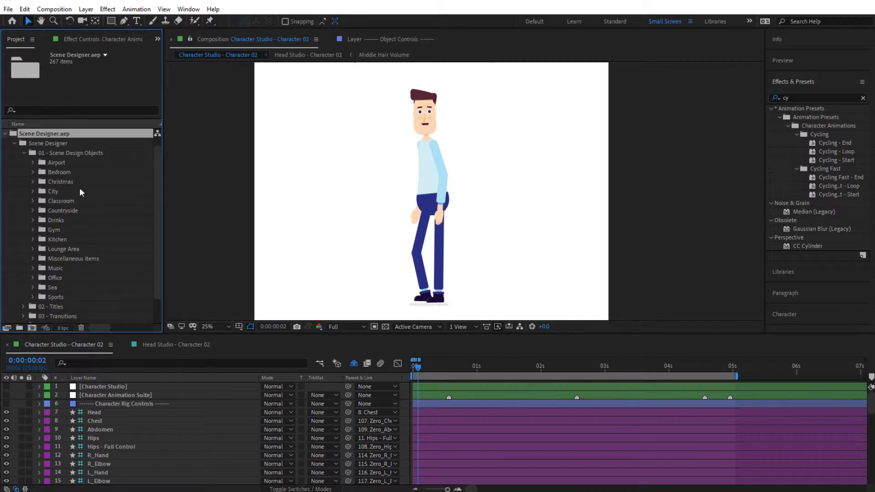
pyautogui.click(56, 211)
pyautogui.click(32, 210)
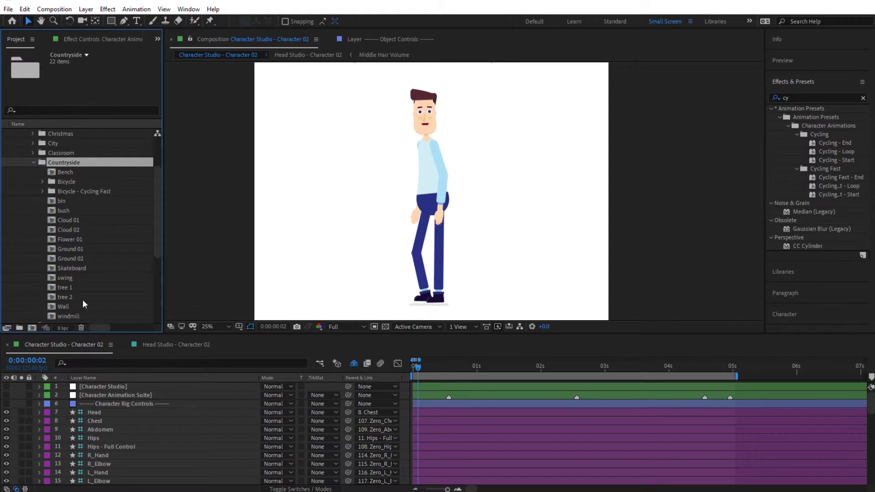
pyautogui.click(72, 191)
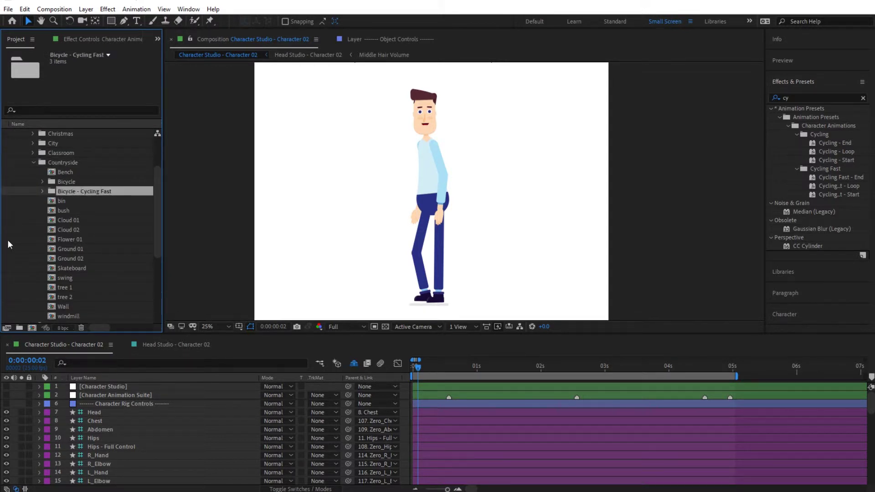
# Step: At 0:00:01:18, drag Bicycle - Racing - Start from Bicycle - Cycling Fast into the timeline
pyautogui.click(502, 367)
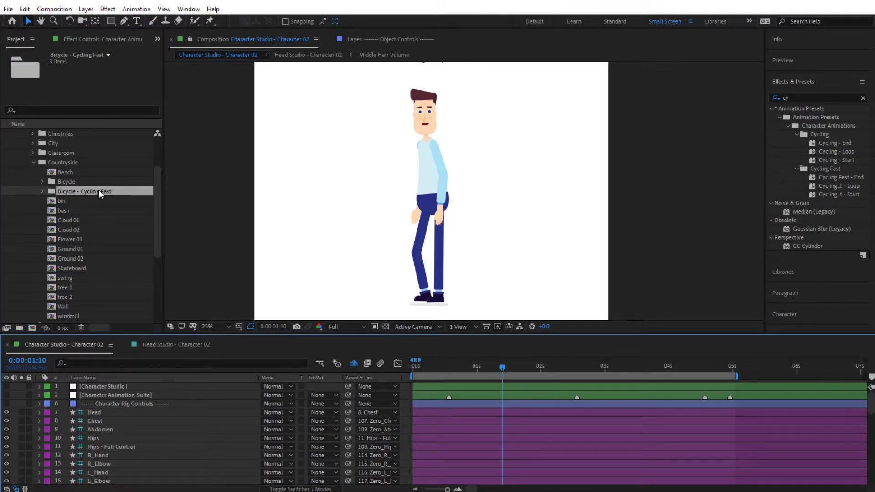
pyautogui.click(523, 368)
pyautogui.click(43, 191)
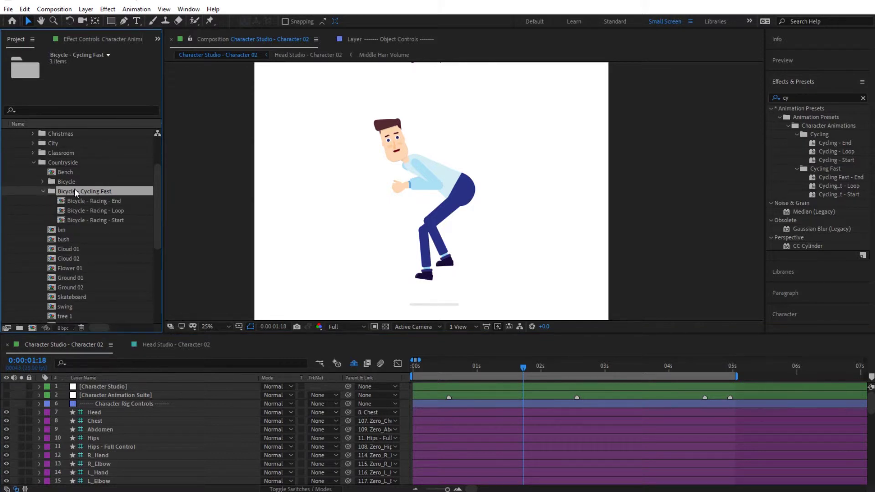
pyautogui.moveTo(89, 218); pyautogui.dragTo(168, 427)
# Step: At 0:00:00:09, set the bicycle layer's Scale to 65%
pyautogui.click(425, 367)
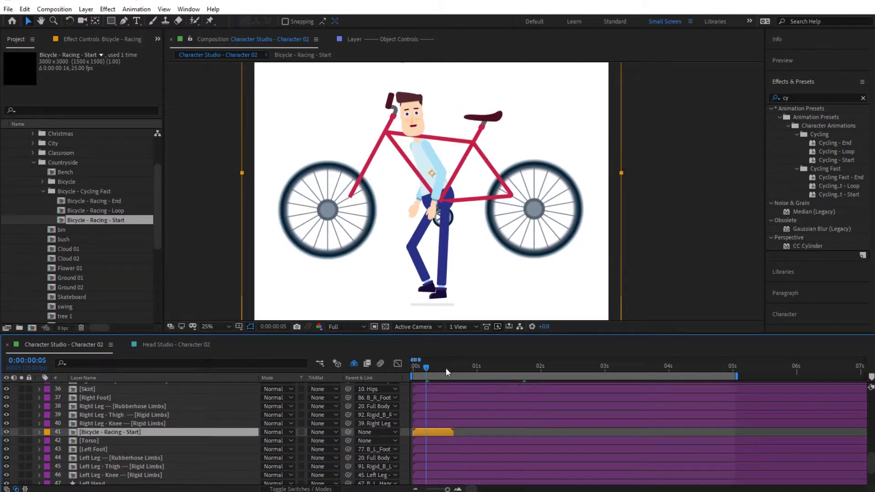
pyautogui.click(446, 368)
pyautogui.click(429, 367)
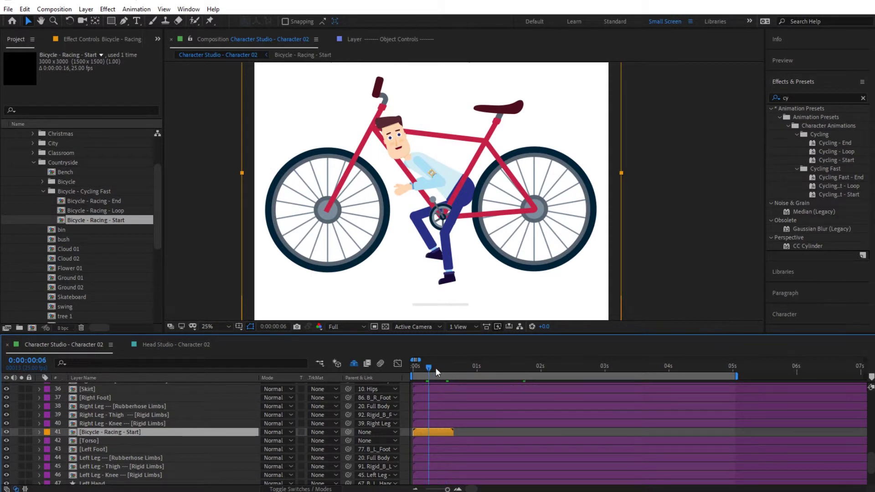
pyautogui.click(436, 368)
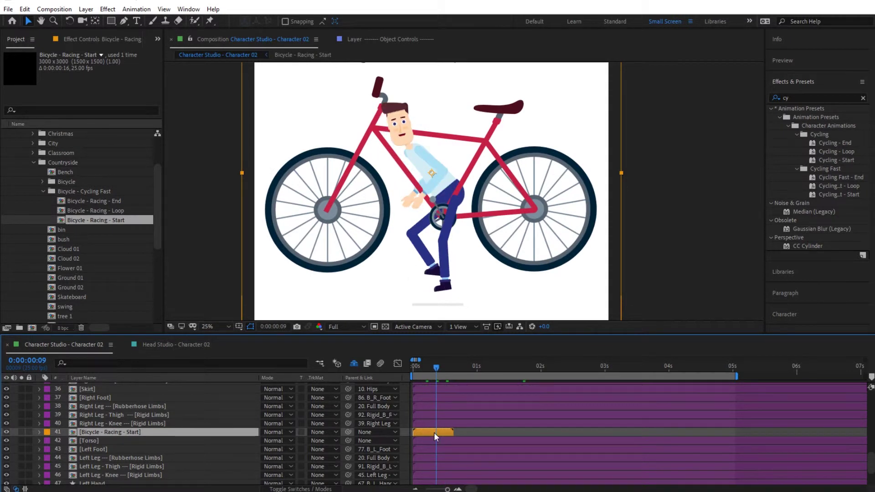
pyautogui.press('s')
pyautogui.moveTo(290, 442); pyautogui.dragTo(287, 442)
pyautogui.click(287, 440)
pyautogui.write('65')
pyautogui.press('Return')
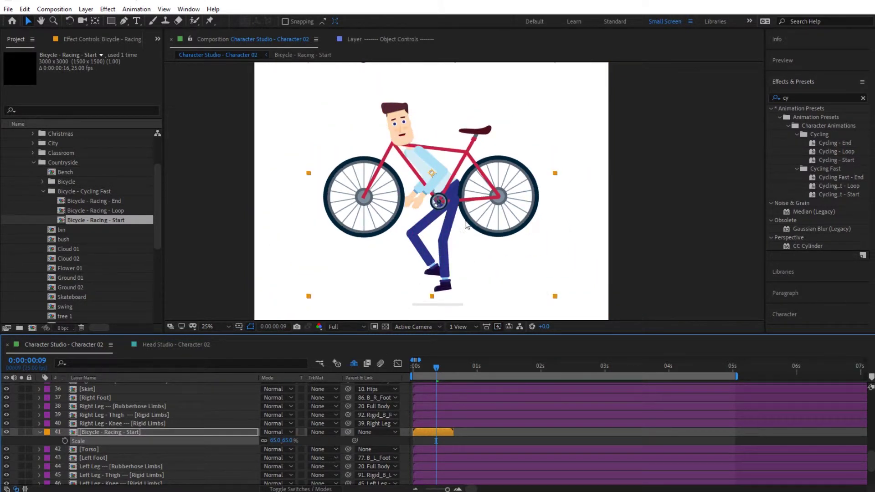
# Step: Position the bicycle under the character so the rider sits on the saddle
pyautogui.moveTo(512, 230); pyautogui.dragTo(513, 246)
pyautogui.click(451, 370)
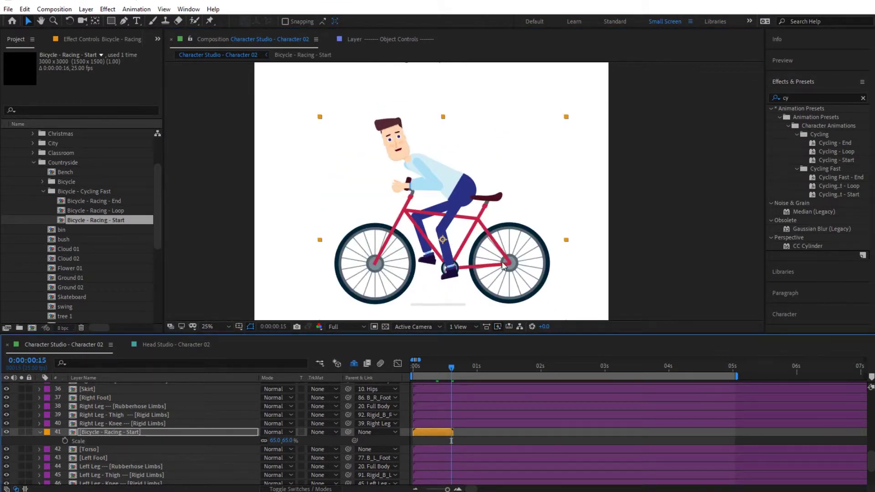
pyautogui.moveTo(513, 265); pyautogui.dragTo(501, 262)
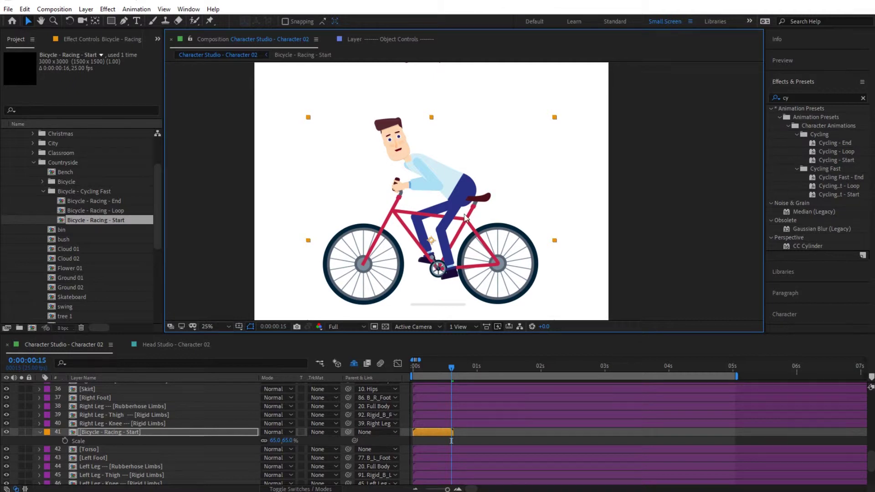
# Step: At 0:00:00:14, duplicate the Bicycle - Racing - Start layer with Ctrl+D
pyautogui.scroll(10, 450, 425)
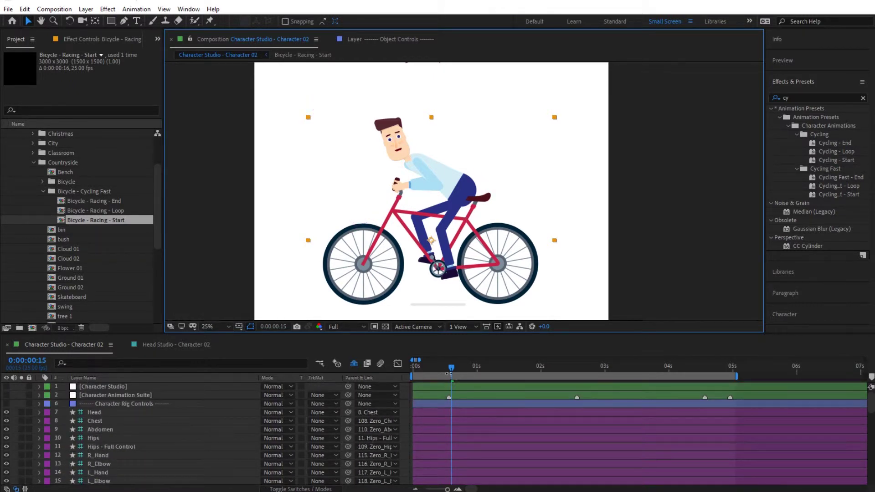
pyautogui.moveTo(451, 369); pyautogui.dragTo(449, 370)
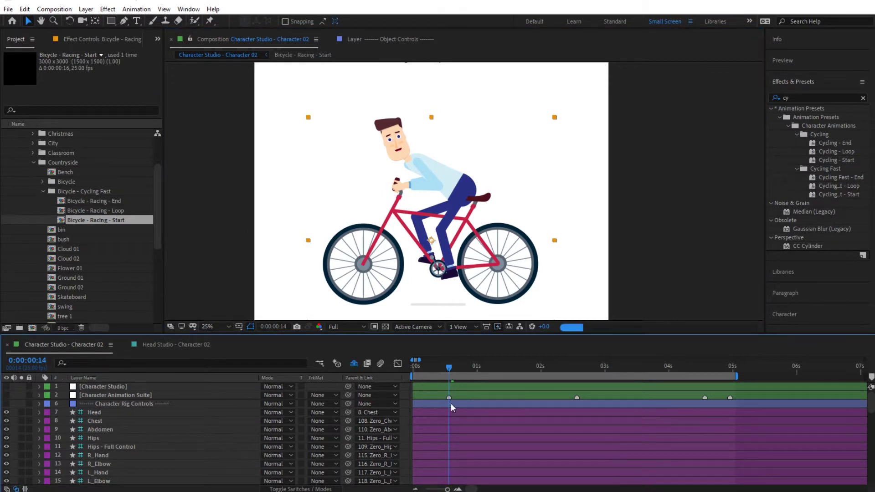
pyautogui.scroll(-10, 451, 409)
pyautogui.scroll(2, 447, 397)
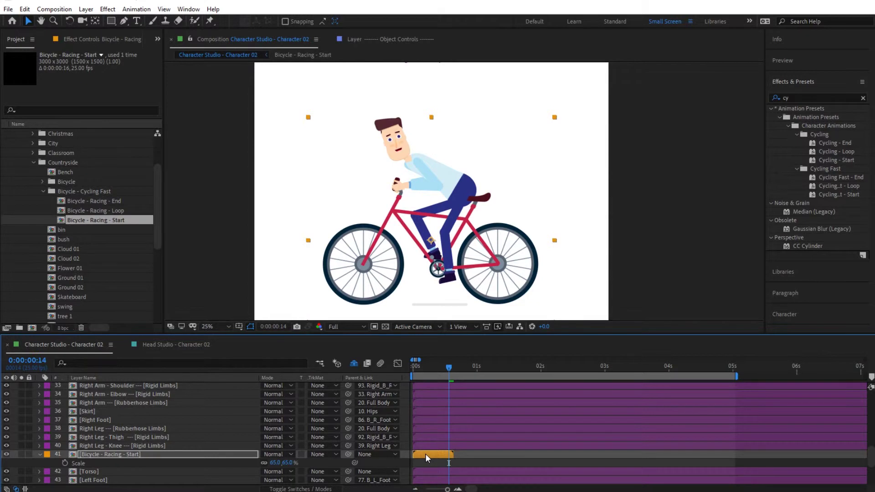
pyautogui.click(425, 453)
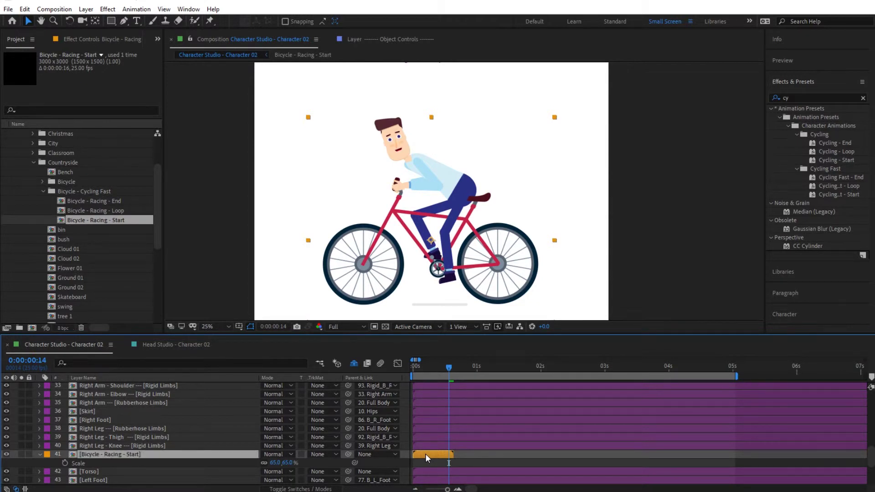
pyautogui.hotkey('ctrl', 'd')
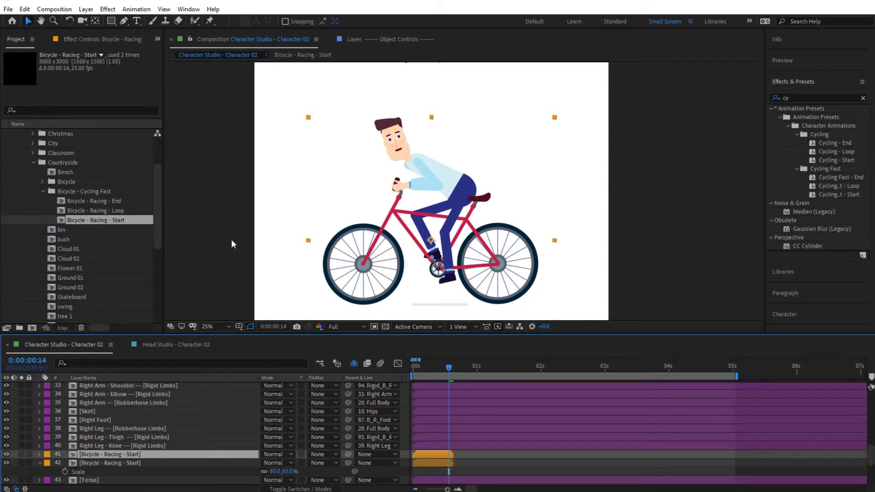
# Step: Dismiss the Edit menu and select Bicycle - Racing - Loop in the Project panel
pyautogui.click(24, 10)
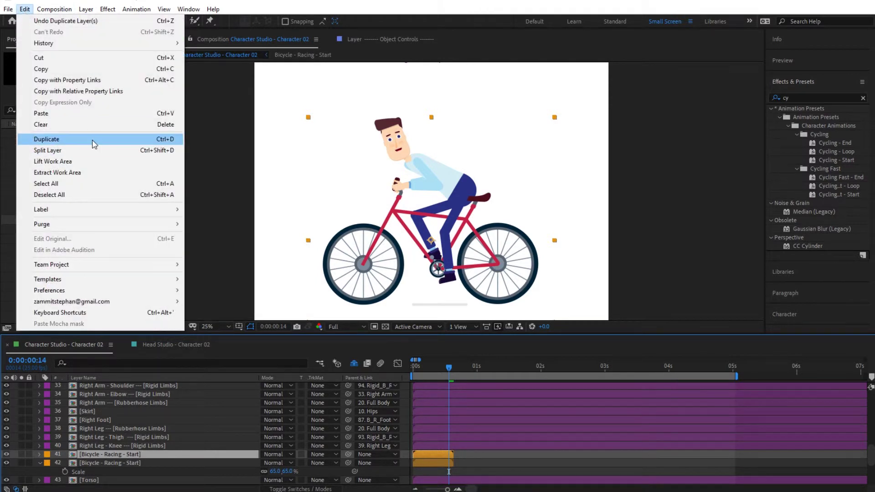
pyautogui.press('Escape')
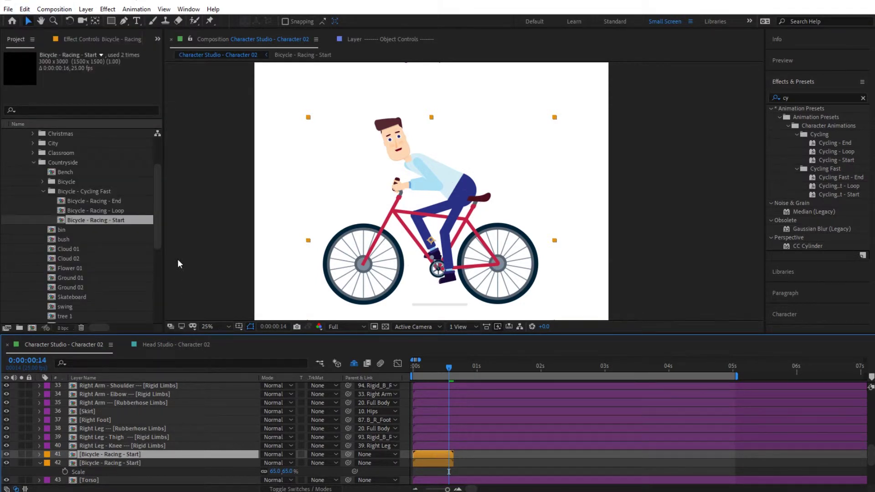
pyautogui.click(101, 214)
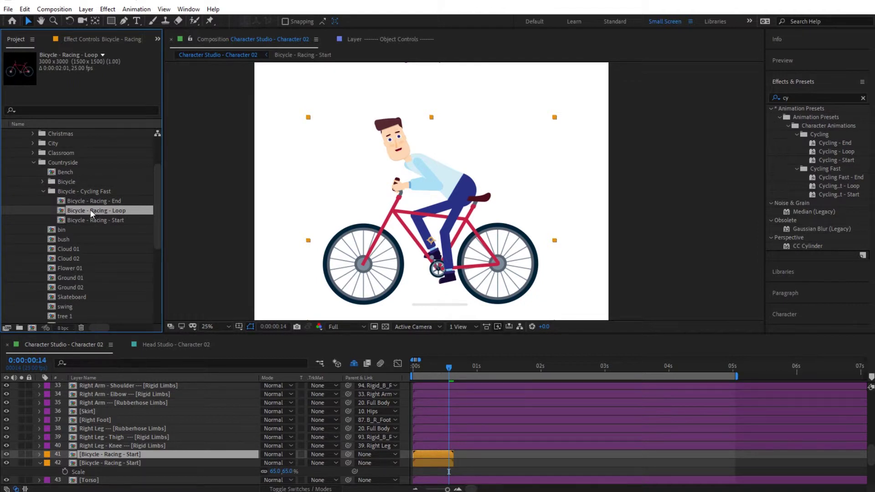
# Step: Add Bicycle - Racing - Loop starting at 0:00:00:14 and trim the Start layer to end there
pyautogui.moveTo(84, 208); pyautogui.dragTo(431, 455)
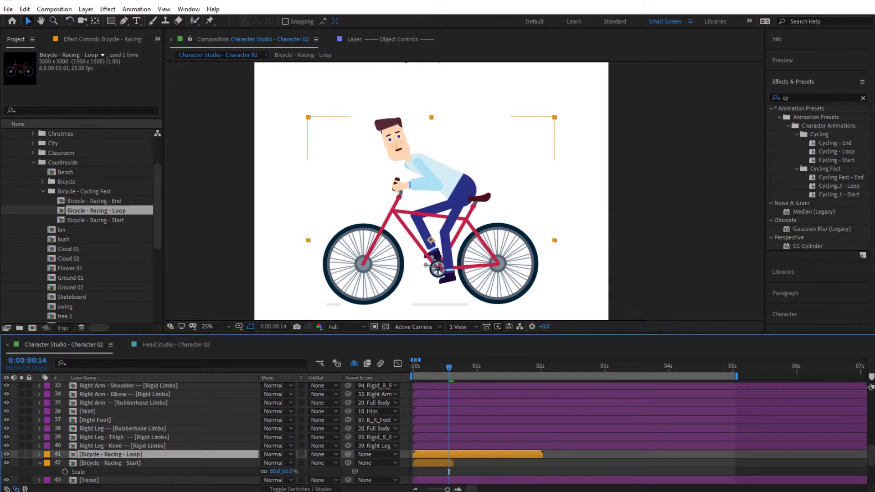
pyautogui.scroll(10, 462, 414)
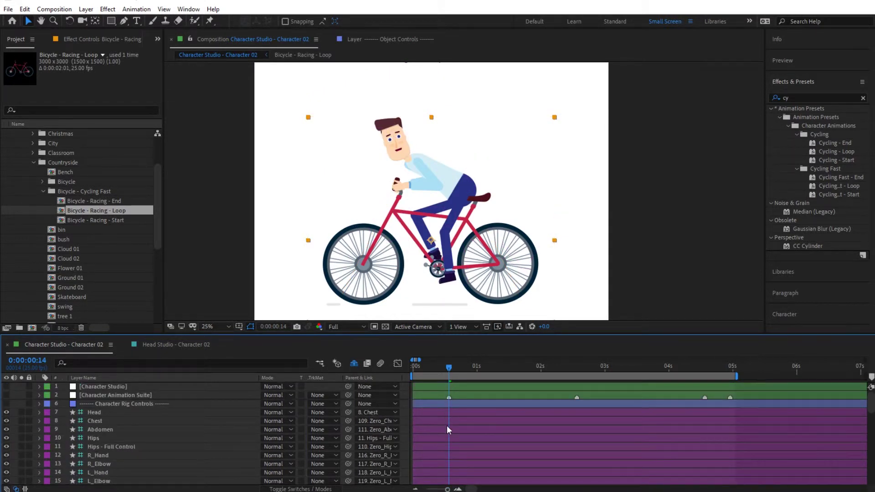
pyautogui.scroll(-10, 447, 427)
pyautogui.moveTo(452, 422); pyautogui.dragTo(458, 423)
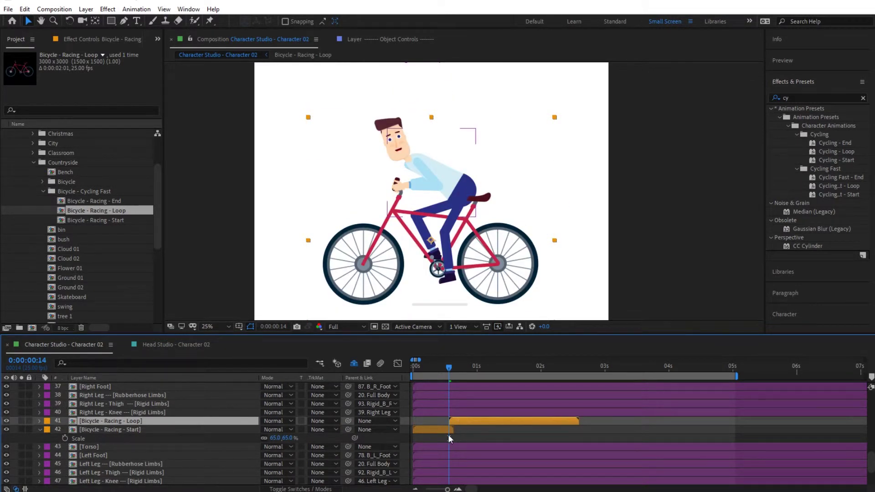
pyautogui.scroll(5, 447, 433)
pyautogui.moveTo(494, 431); pyautogui.dragTo(444, 432)
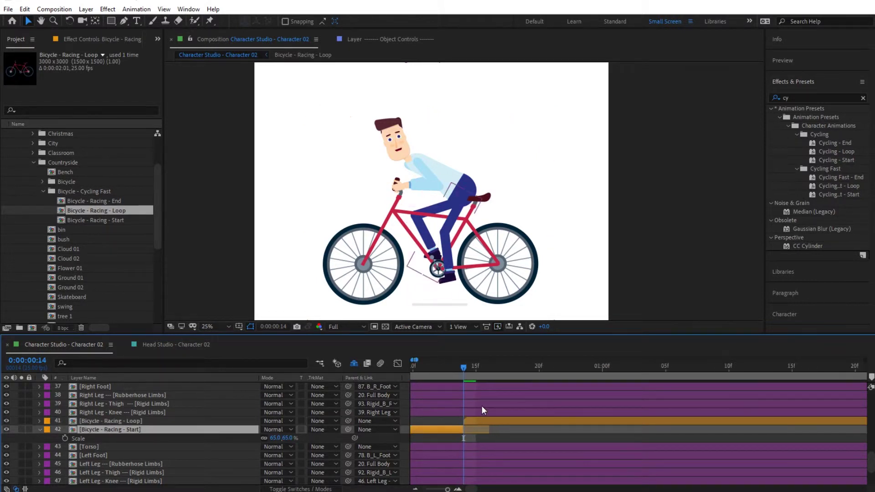
# Step: Select the Bicycle - Racing - Loop layer and move the time to 0:00:02:13
pyautogui.scroll(-5, 482, 406)
pyautogui.scroll(-2, 469, 395)
pyautogui.scroll(2, 469, 404)
pyautogui.click(471, 419)
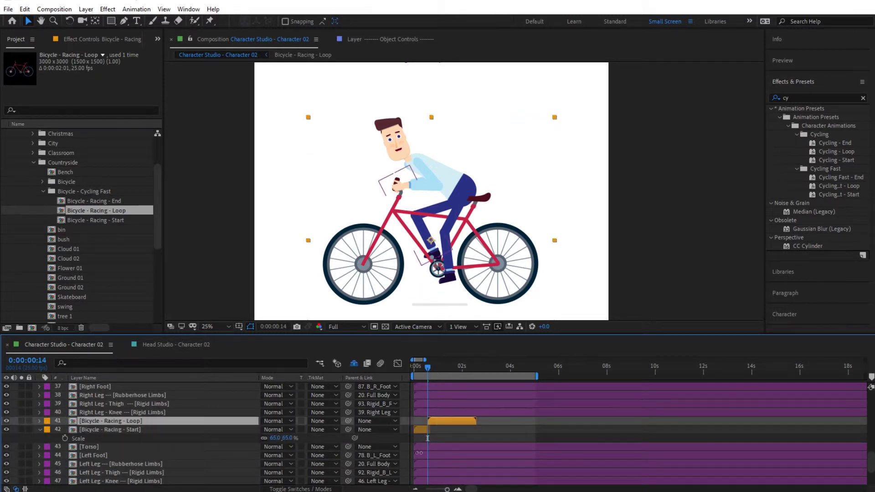
pyautogui.scroll(10, 456, 386)
pyautogui.click(476, 370)
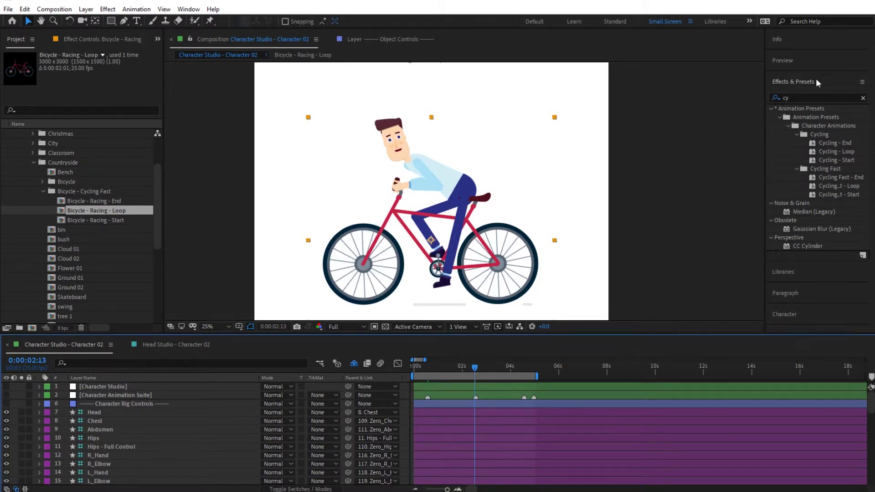
# Step: Step forward one frame, duplicate the Loop layer, and start the copy after the first loop
pyautogui.click(796, 63)
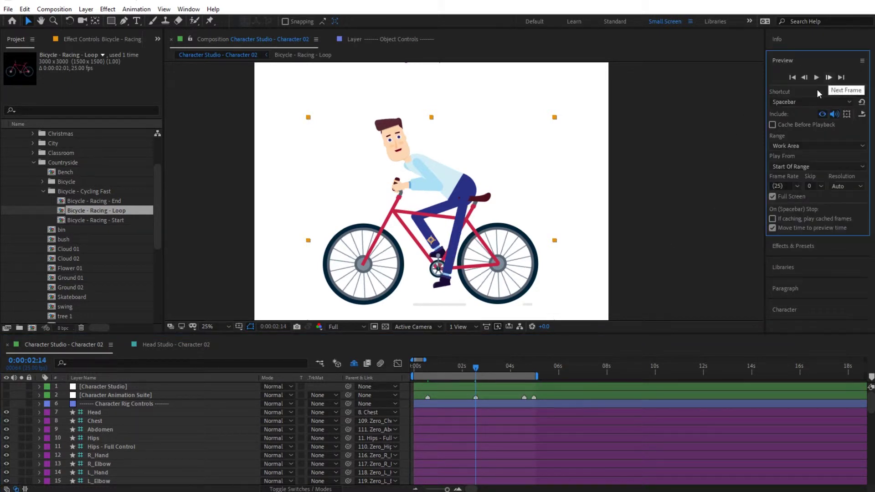
pyautogui.click(828, 77)
pyautogui.scroll(-10, 466, 426)
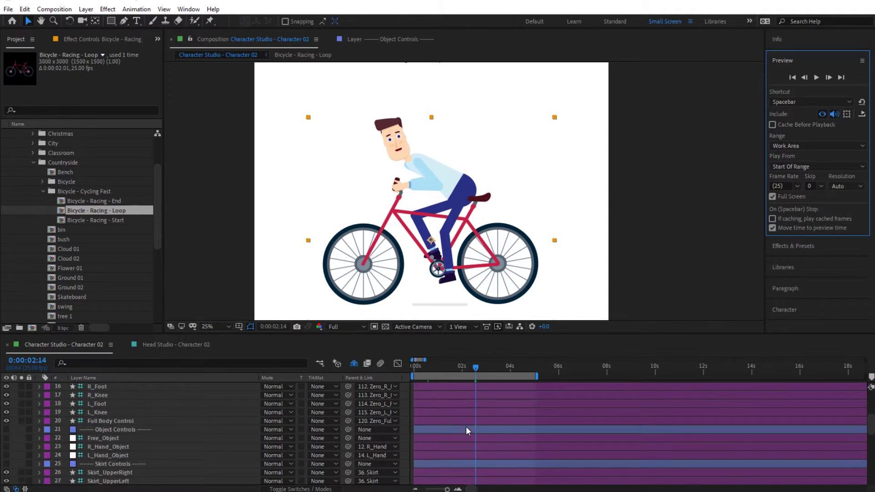
pyautogui.scroll(4, 474, 431)
pyautogui.click(473, 424)
pyautogui.hotkey('ctrl', 'd')
pyautogui.moveTo(473, 424); pyautogui.dragTo(823, 416)
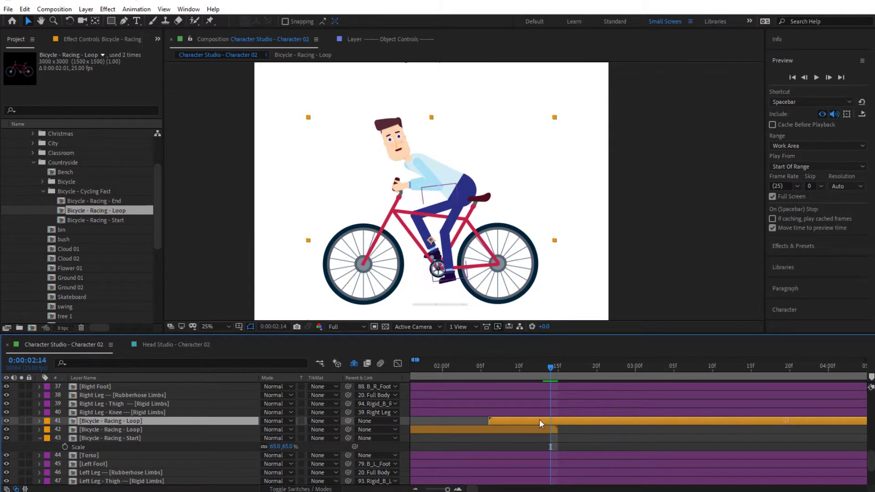
pyautogui.moveTo(558, 419)
pyautogui.mouseDown()
pyautogui.moveTo(587, 420)
pyautogui.moveTo(551, 433)
pyautogui.mouseUp()
pyautogui.click(554, 430)
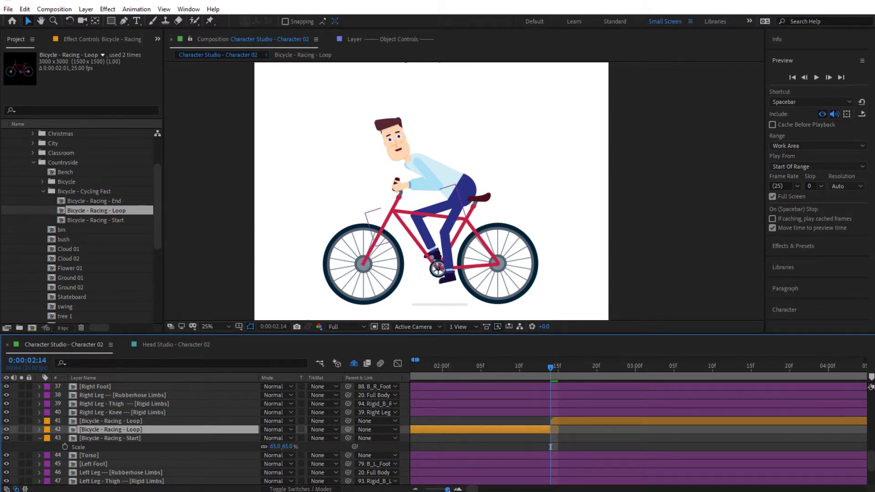
# Step: Duplicate the loop a third time and move the copy after the previous loop
pyautogui.hscroll(5, 501, 428)
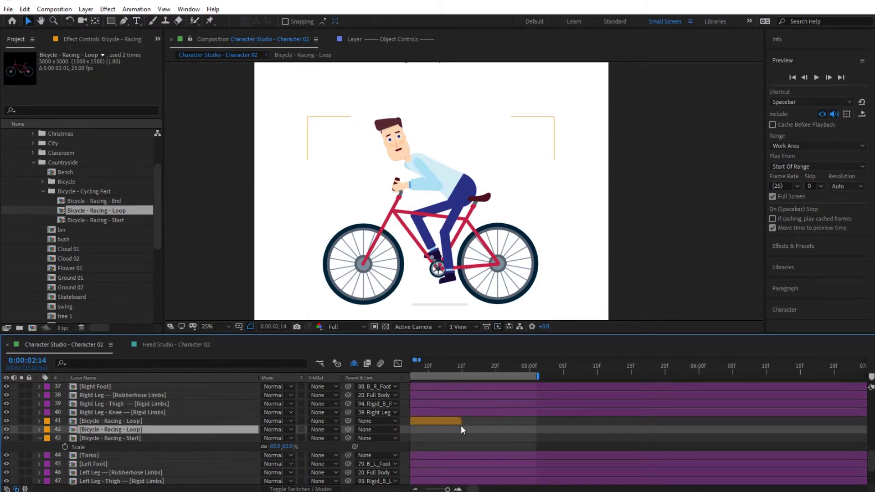
pyautogui.click(455, 424)
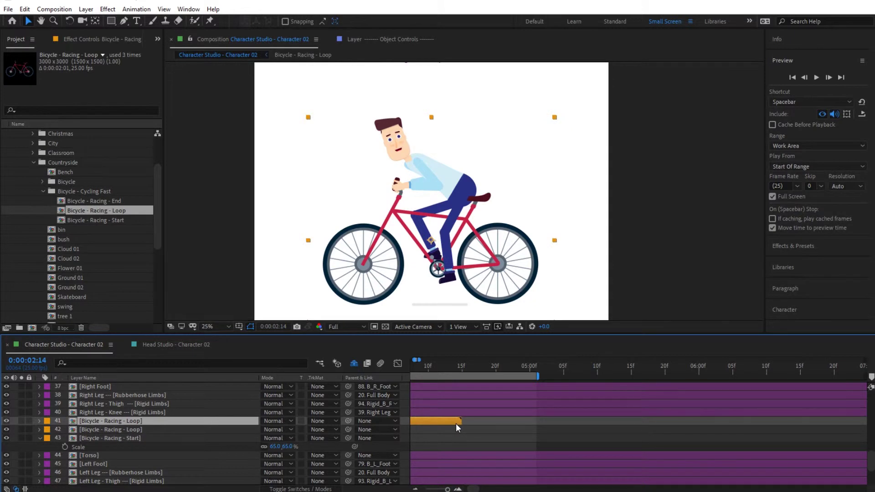
pyautogui.hotkey('ctrl', 'd')
pyautogui.moveTo(438, 420); pyautogui.dragTo(526, 424)
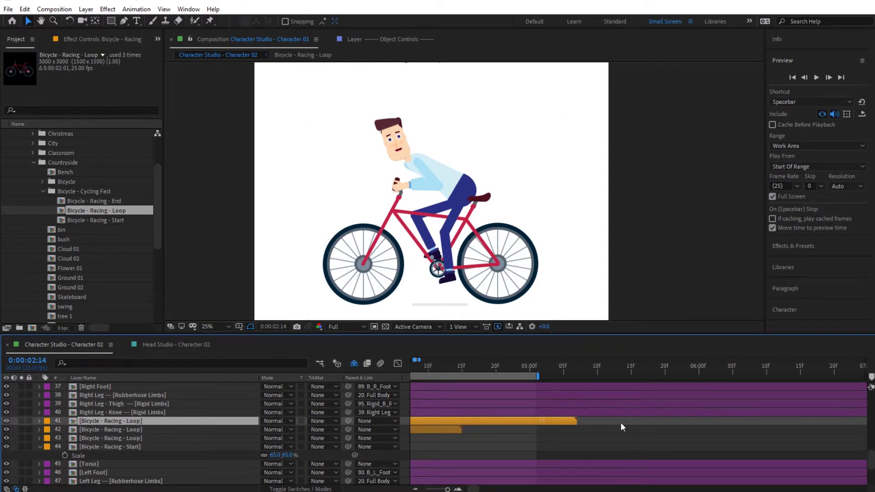
pyautogui.moveTo(620, 427); pyautogui.dragTo(703, 429)
pyautogui.moveTo(412, 417); pyautogui.dragTo(475, 423)
# Step: Align the last Bicycle - Racing - Loop copy to start at 0:00:04:14
pyautogui.scroll(10, 472, 388)
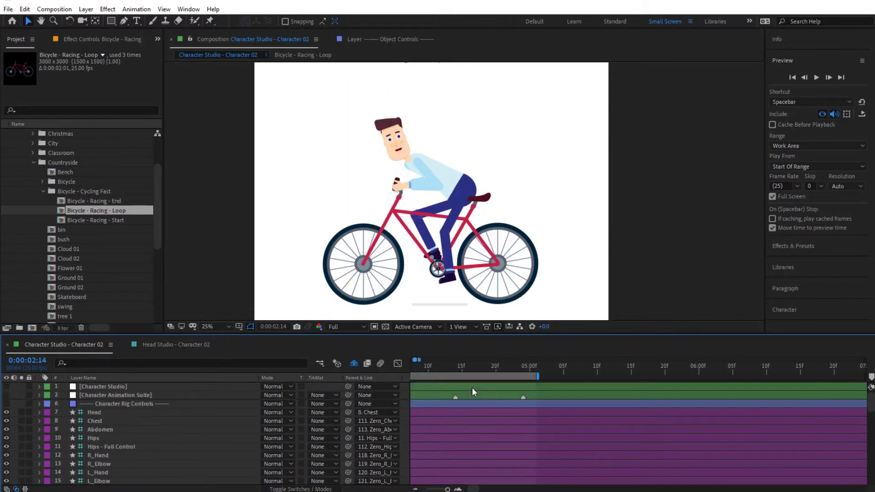
pyautogui.click(456, 368)
pyautogui.press('s')
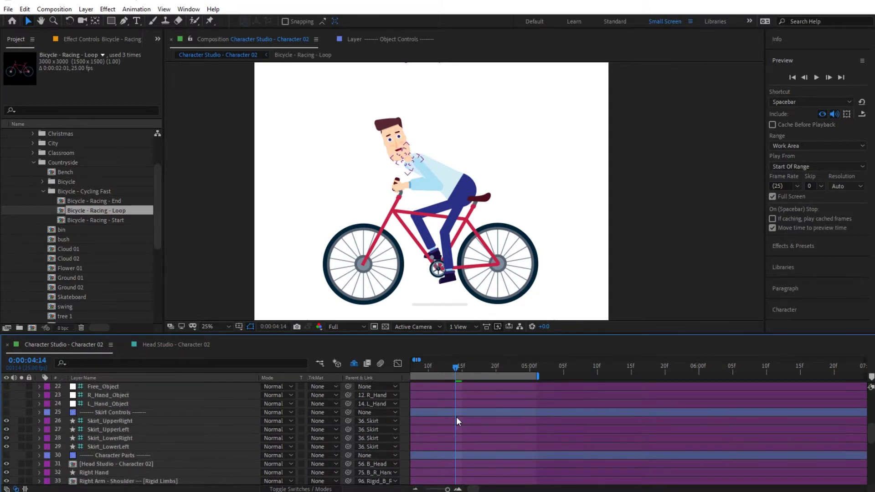
pyautogui.scroll(5, 455, 416)
pyautogui.click(463, 455)
pyautogui.moveTo(475, 454); pyautogui.dragTo(471, 454)
pyautogui.click(458, 463)
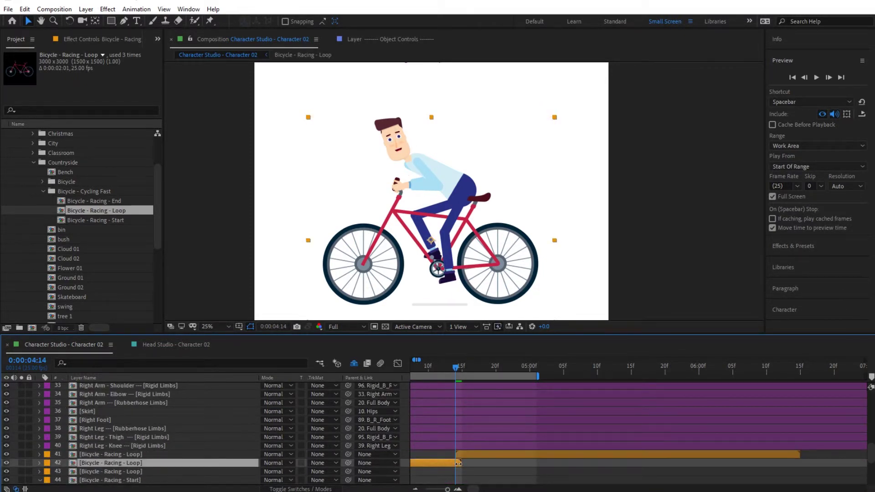
pyautogui.click(466, 455)
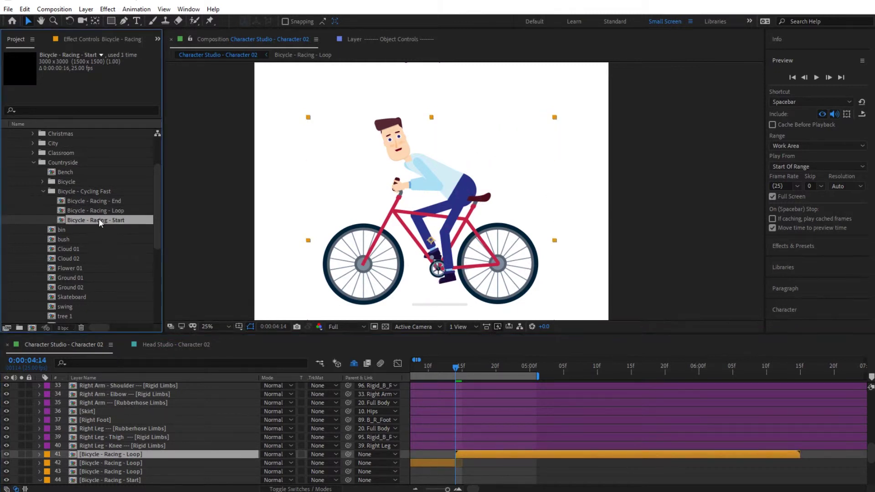
# Step: Replace the last loop copy with Bicycle - Racing - End and end the work area near 5 seconds
pyautogui.click(105, 202)
pyautogui.moveTo(89, 201)
pyautogui.mouseDown()
pyautogui.moveTo(413, 415)
pyautogui.moveTo(488, 452)
pyautogui.mouseUp()
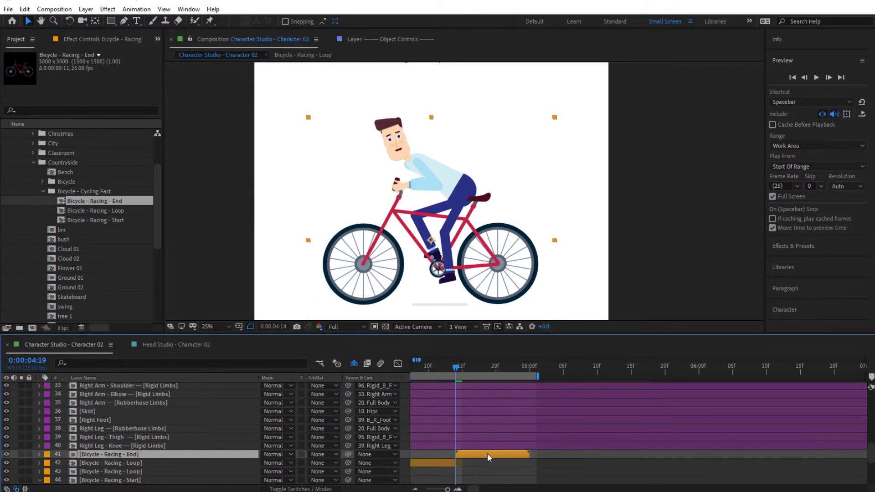
pyautogui.moveTo(538, 375); pyautogui.dragTo(531, 375)
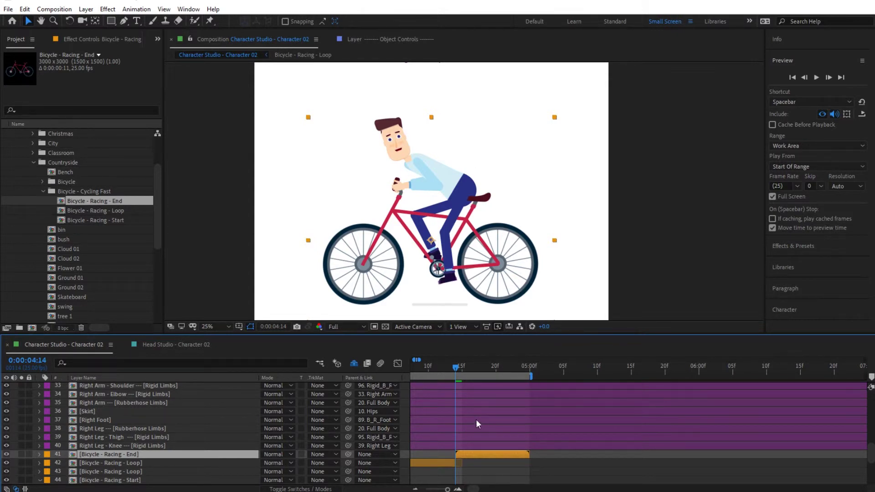
# Step: Preview the bicycle ride and inspect the poses at 0:00:01:15, 0:00:00:23 and 0:00:01:20
pyautogui.press('-')
pyautogui.press('-')
pyautogui.press('-')
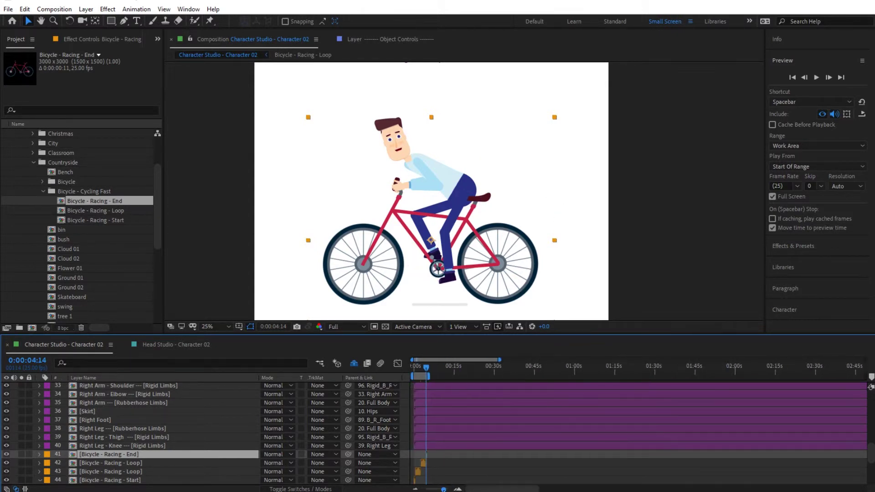
pyautogui.press('=')
pyautogui.press('=')
pyautogui.press('=')
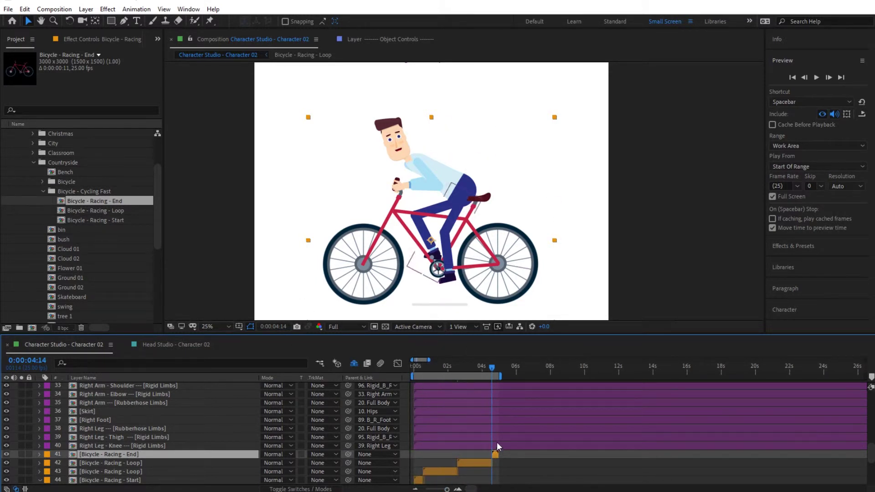
pyautogui.press('space')
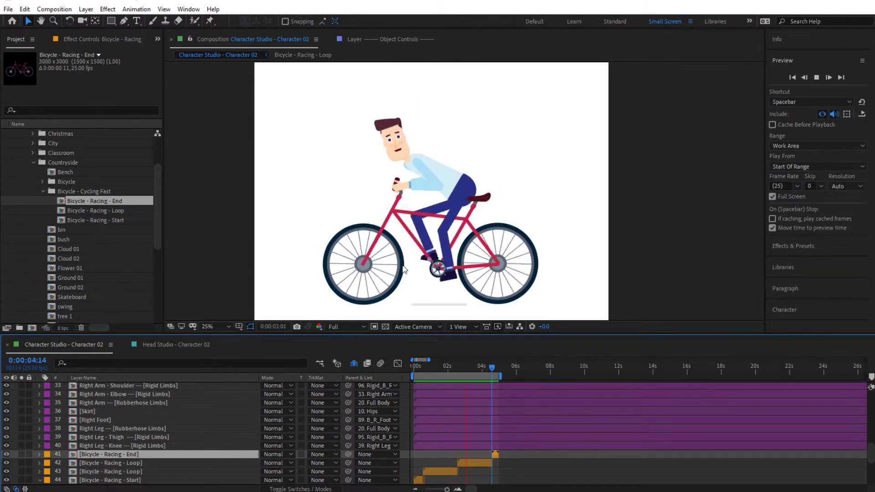
pyautogui.press('space')
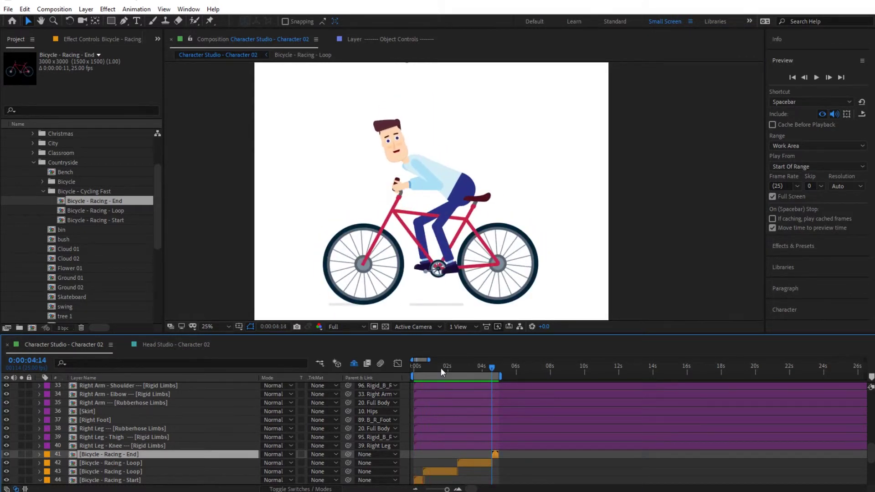
pyautogui.click(441, 369)
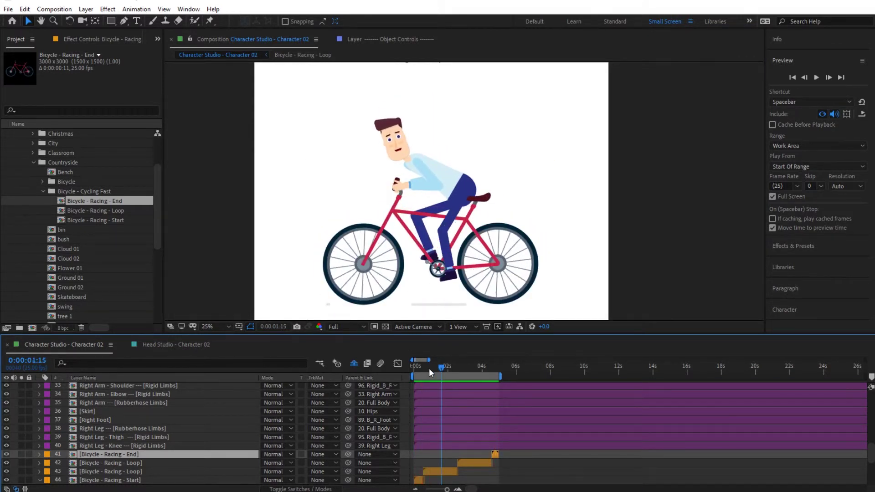
pyautogui.click(428, 368)
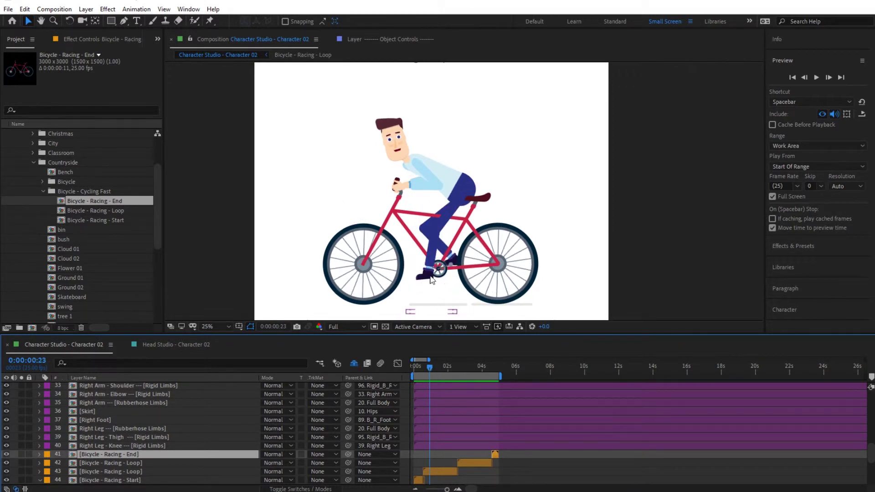
pyautogui.click(444, 370)
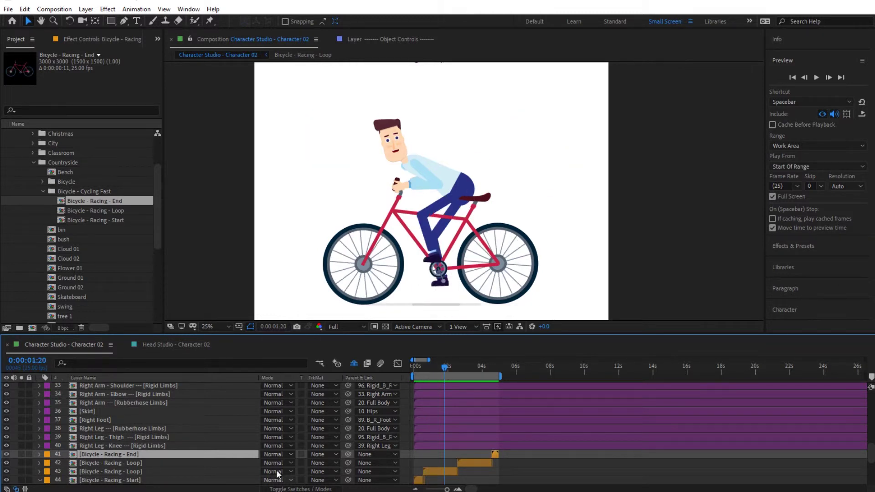
pyautogui.scroll(-5, 182, 455)
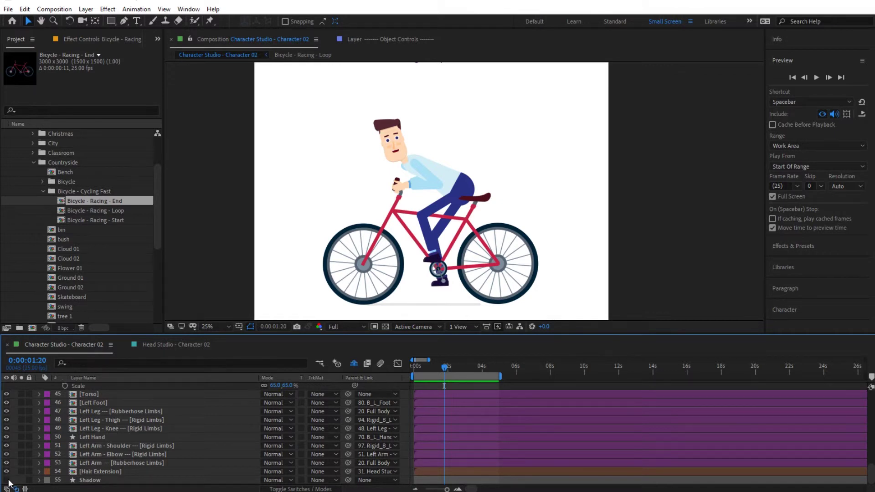
pyautogui.moveTo(442, 370)
pyautogui.mouseDown()
pyautogui.moveTo(430, 369)
pyautogui.moveTo(447, 366)
pyautogui.moveTo(440, 366)
pyautogui.mouseUp()
pyautogui.scroll(1, 464, 429)
pyautogui.scroll(10, 464, 426)
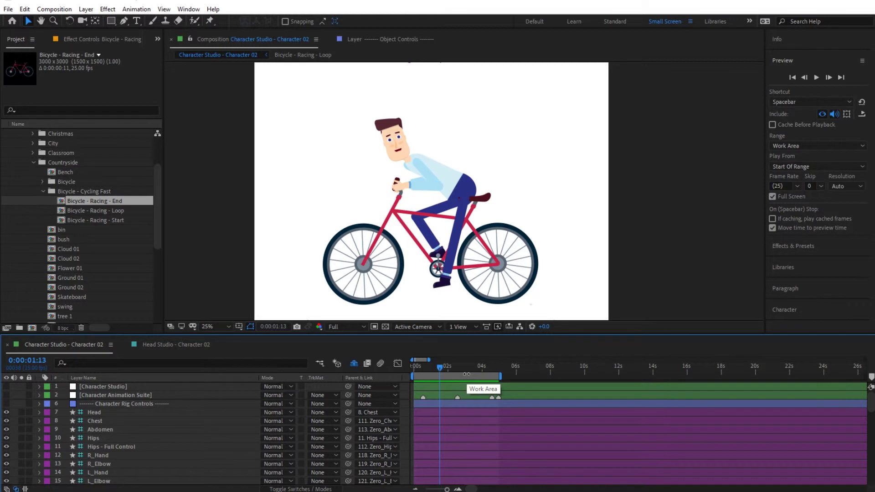
pyautogui.scroll(-3, 114, 428)
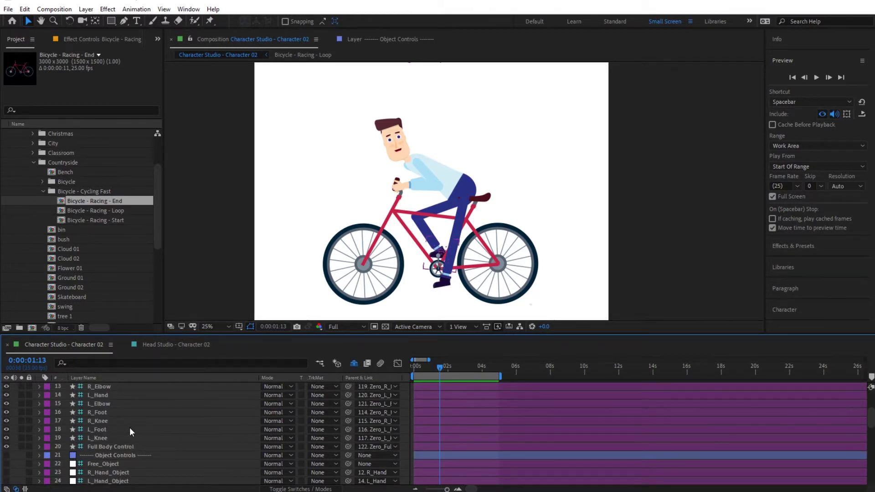
pyautogui.scroll(3, 129, 428)
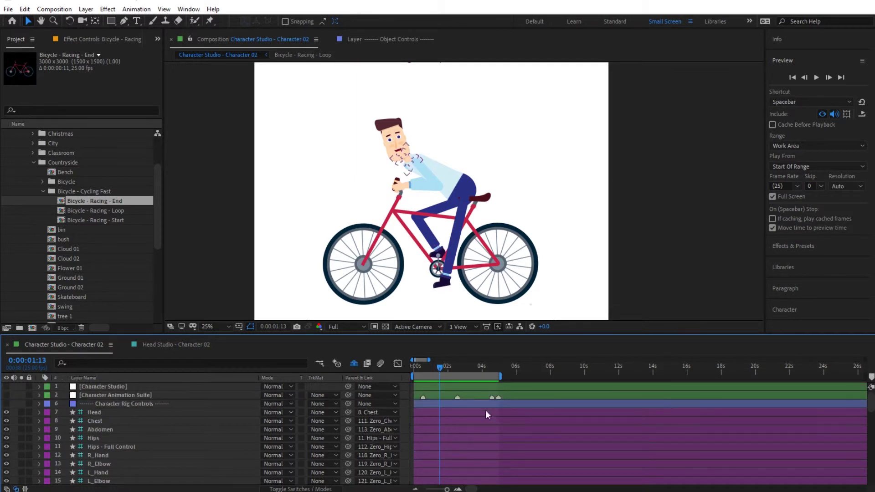
pyautogui.click(513, 374)
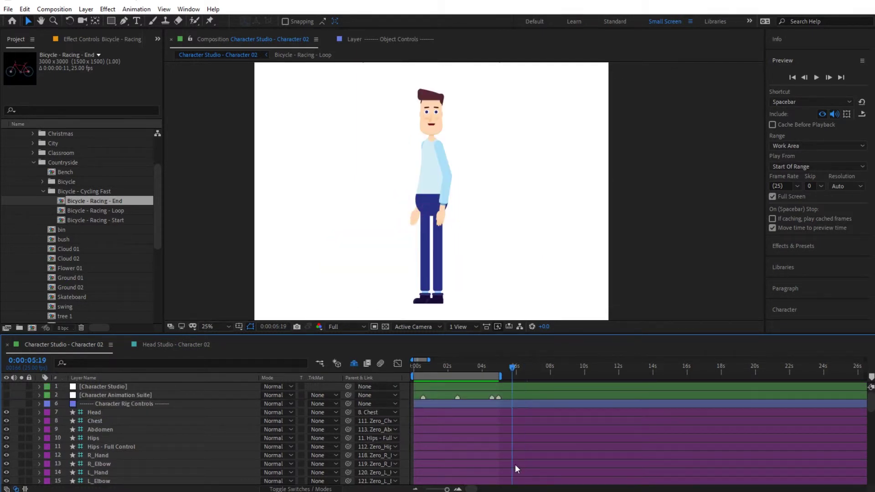
# Step: Search the presets for 'ska' to list the Skateboarding presets, then select the Character Animation Suite layer
pyautogui.click(804, 245)
pyautogui.click(794, 97)
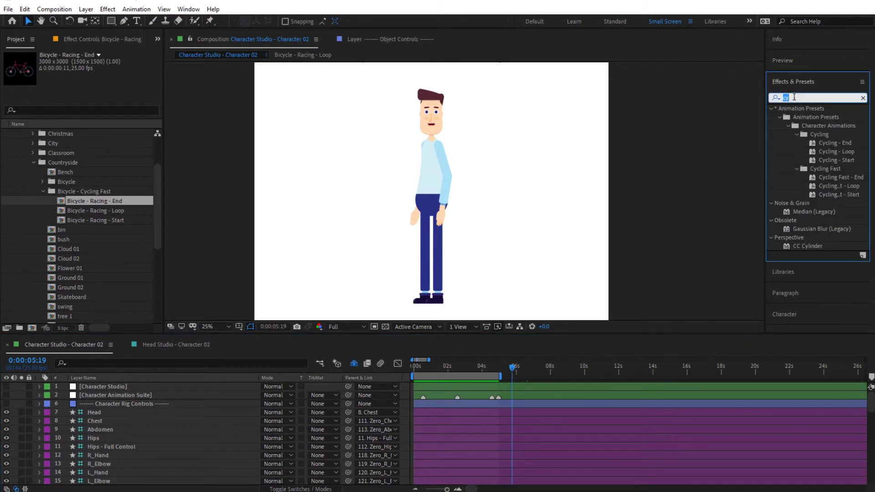
pyautogui.write('ska')
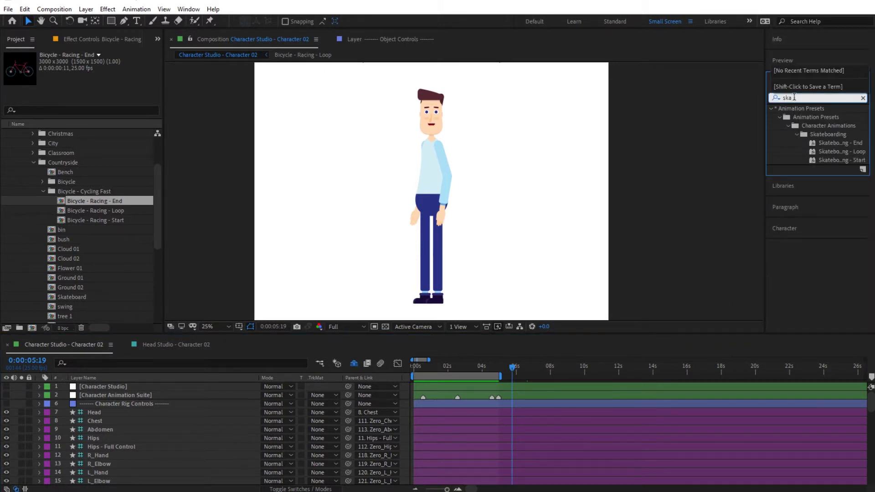
pyautogui.click(842, 160)
pyautogui.moveTo(764, 148); pyautogui.dragTo(735, 158)
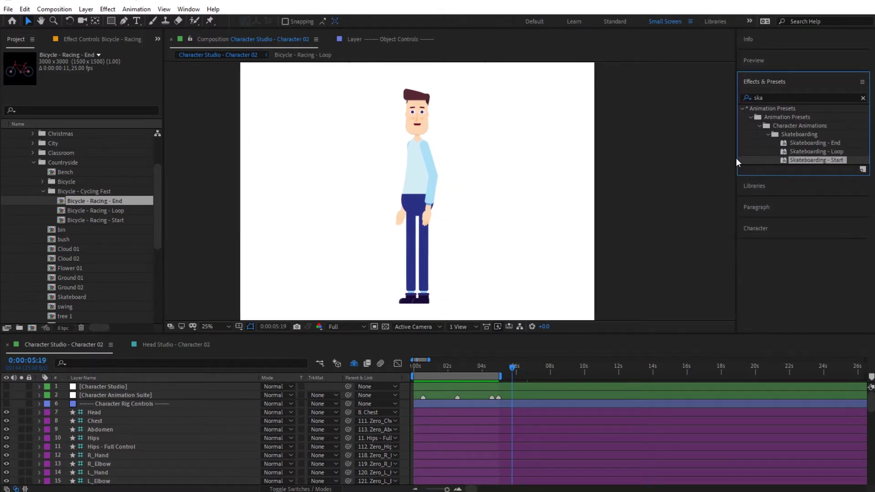
pyautogui.click(124, 394)
# Step: Reveal the layer's keyframes, go to the standing pose keyframe, and show its Character Animation Suite effect settings
pyautogui.press('u')
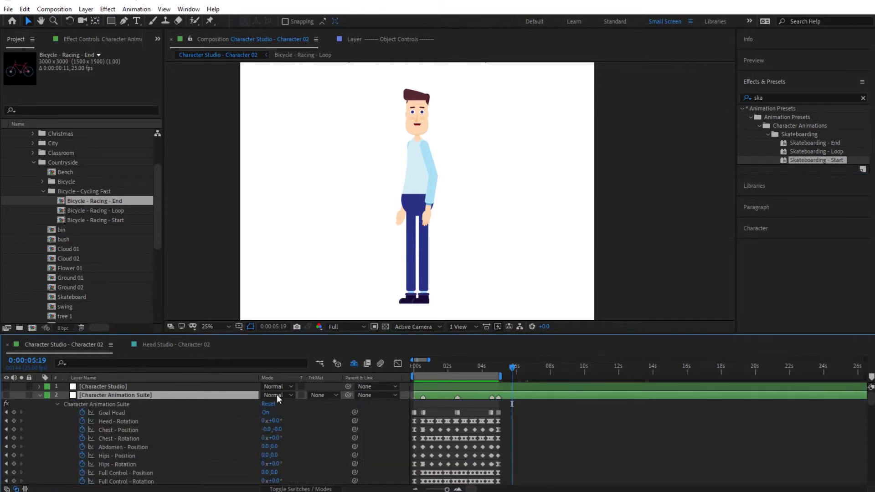
pyautogui.click(6, 412)
pyautogui.click(22, 413)
pyautogui.click(73, 40)
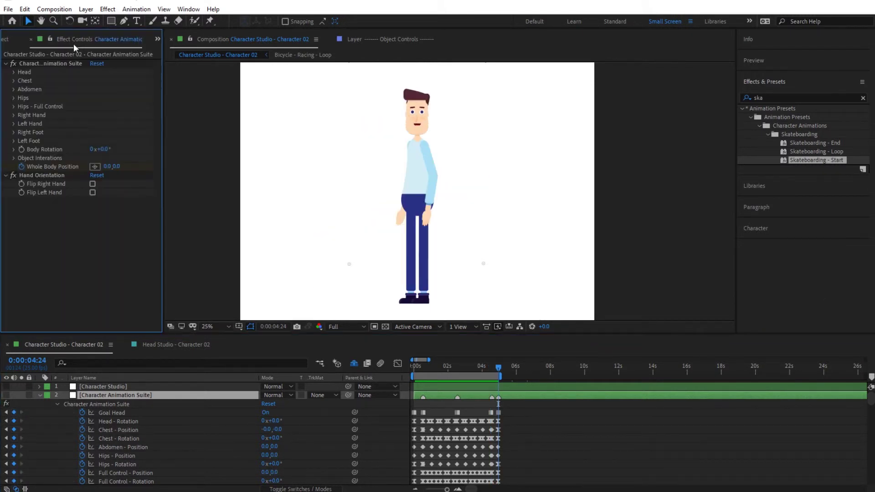
pyautogui.click(41, 65)
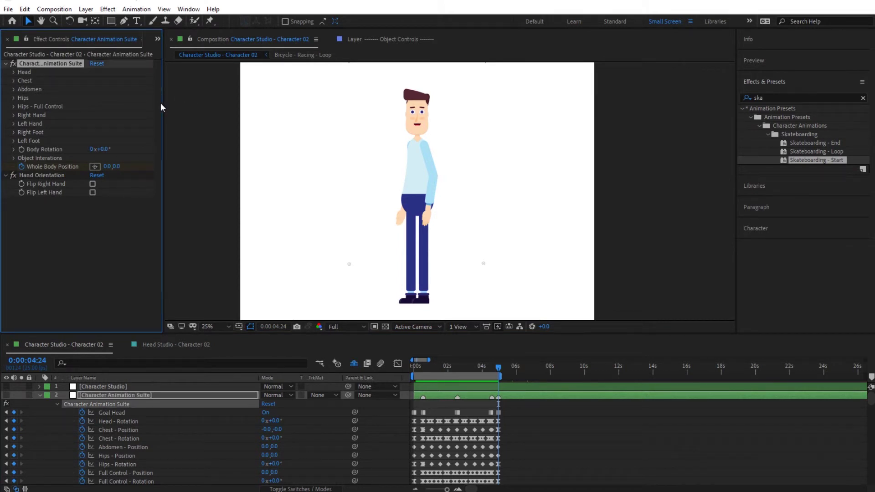
pyautogui.moveTo(162, 111); pyautogui.dragTo(195, 110)
# Step: Apply Skateboarding - Start at the standing pose, then Skateboarding - Loop at the next keyframe
pyautogui.click(823, 162)
pyautogui.doubleClick(823, 162)
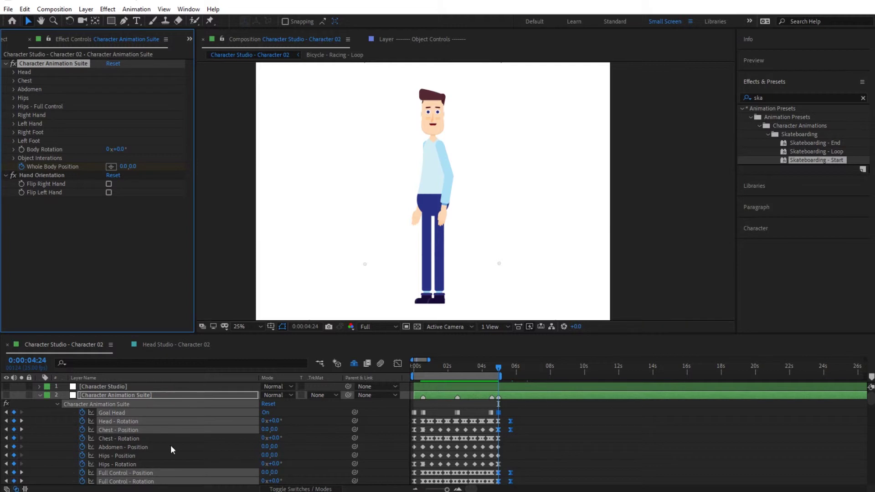
pyautogui.click(21, 430)
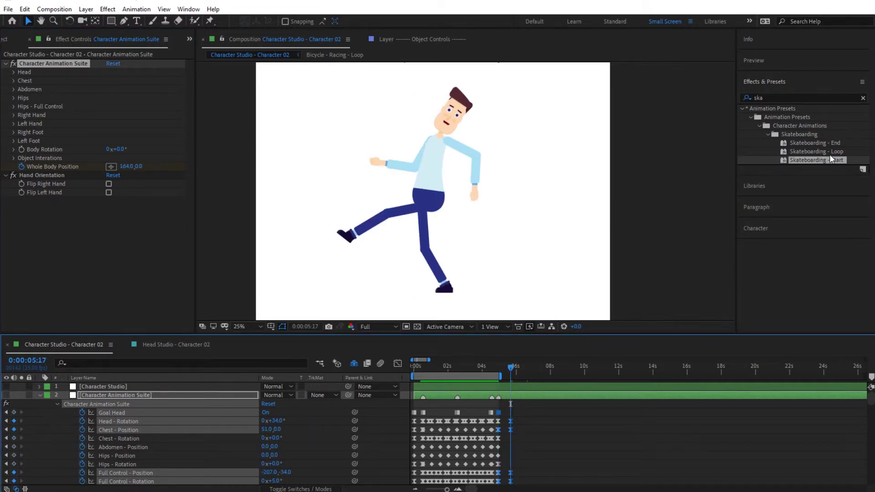
pyautogui.click(66, 64)
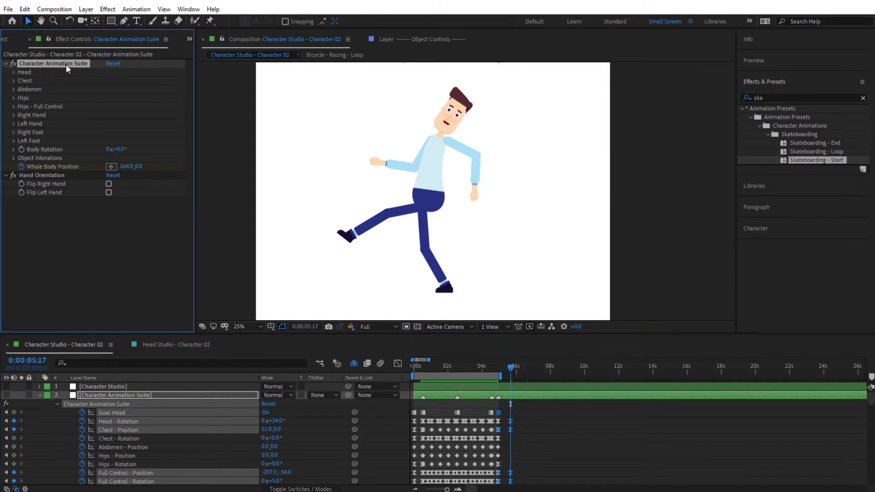
pyautogui.doubleClick(823, 152)
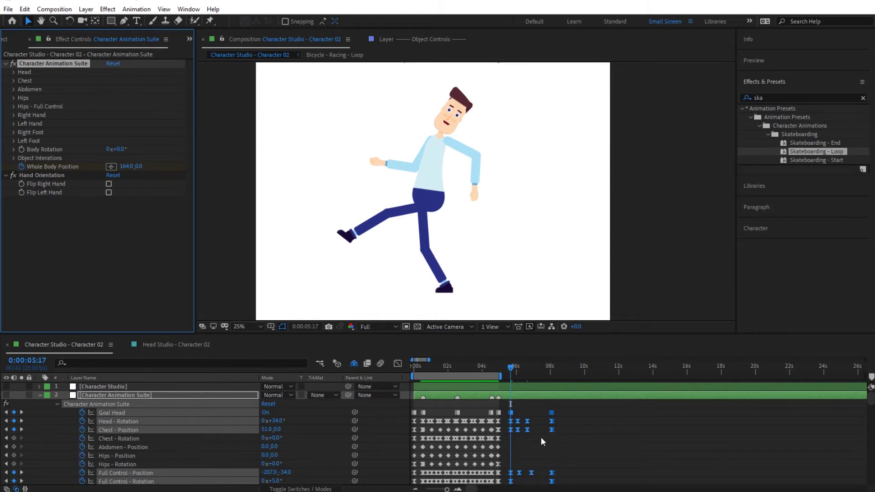
# Step: Check the skateboarding poses from 0:00:05:07 to 0:00:06:14, set the work area around them, and preview
pyautogui.scroll(2, 531, 437)
pyautogui.click(475, 370)
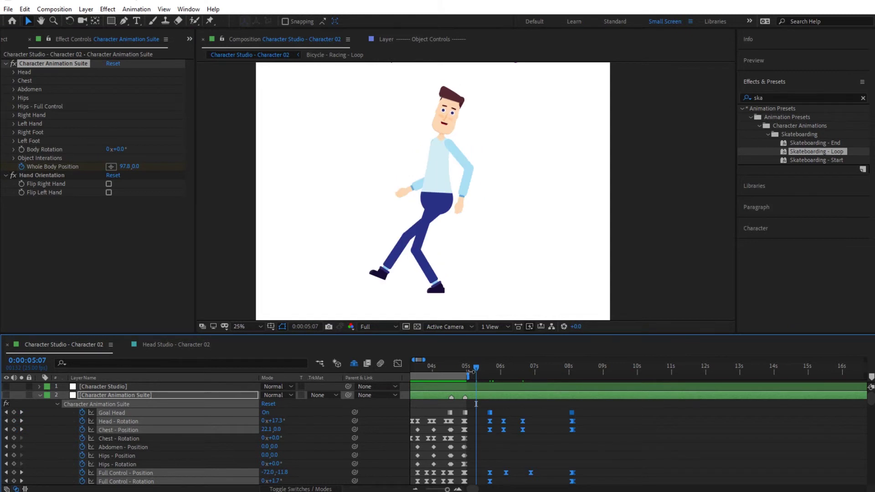
pyautogui.click(477, 369)
pyautogui.click(479, 368)
pyautogui.click(489, 370)
pyautogui.click(520, 373)
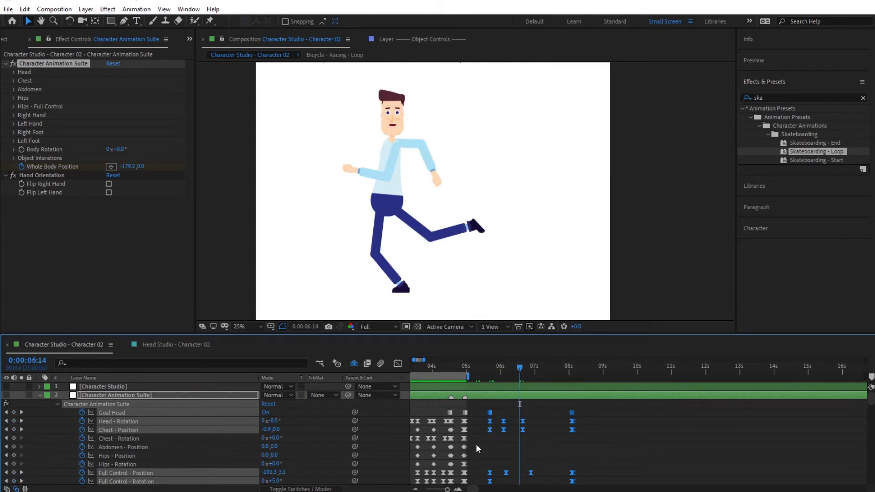
pyautogui.moveTo(442, 376); pyautogui.dragTo(578, 377)
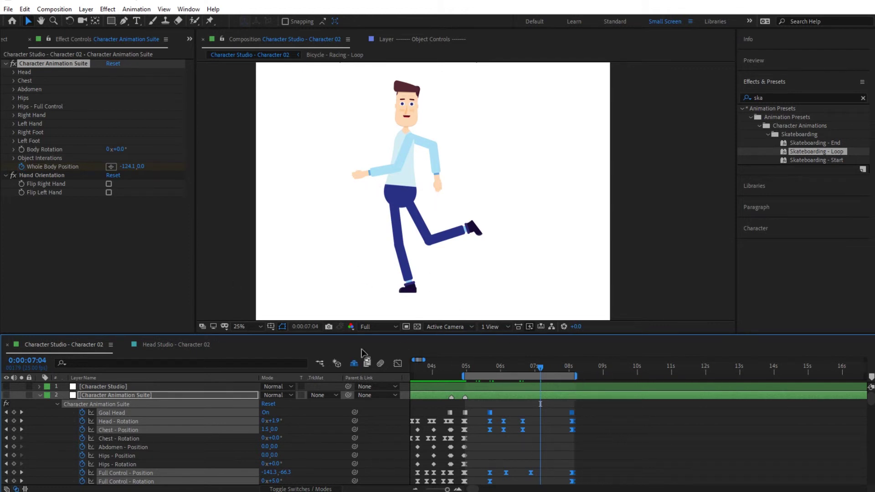
pyautogui.press('space')
# Step: Collapse the Bicycle - Cycling Fast folder and add the Skateboard asset to the composition
pyautogui.click(10, 37)
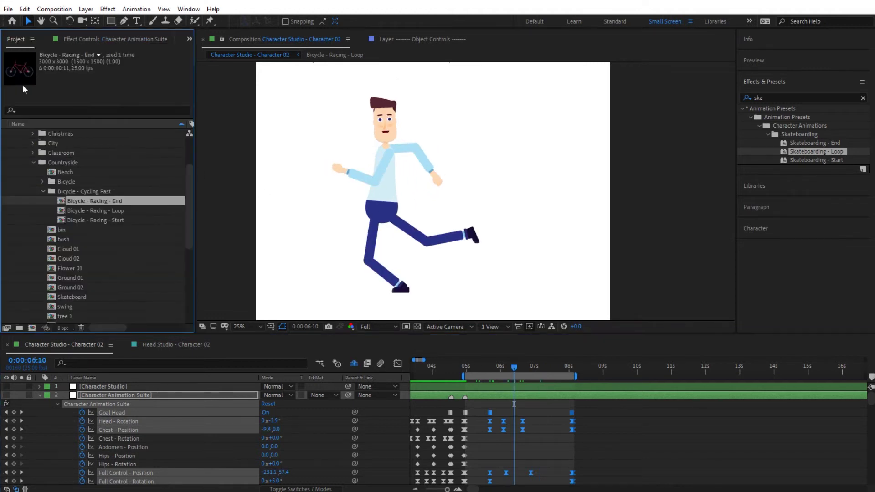
pyautogui.click(43, 191)
pyautogui.scroll(-1, 59, 219)
pyautogui.moveTo(62, 240); pyautogui.dragTo(190, 468)
# Step: Move the skateboard in the viewer so it sits under the character's foot
pyautogui.click(454, 182)
pyautogui.hotkey('ctrl', 'a')
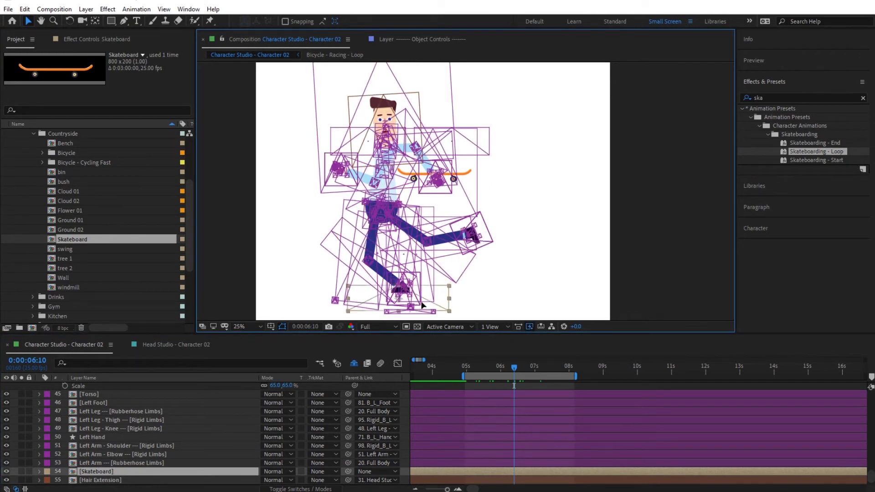
pyautogui.moveTo(421, 306); pyautogui.dragTo(431, 300)
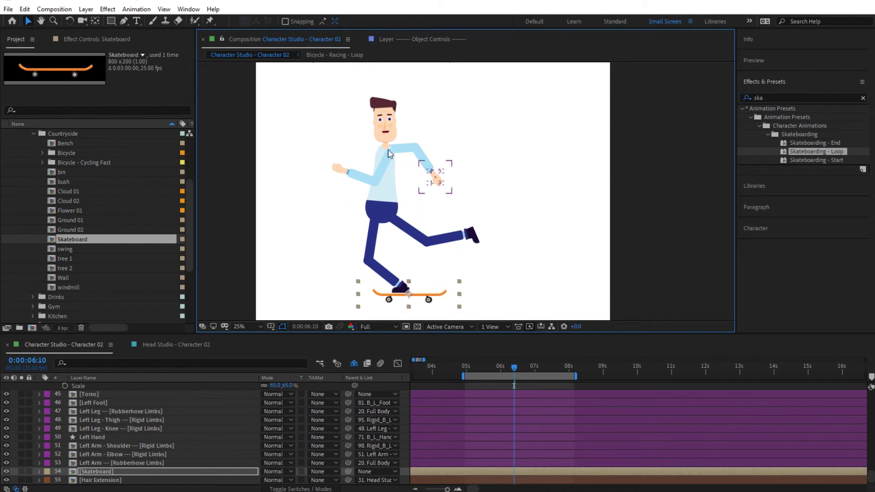
pyautogui.scroll(15, 511, 412)
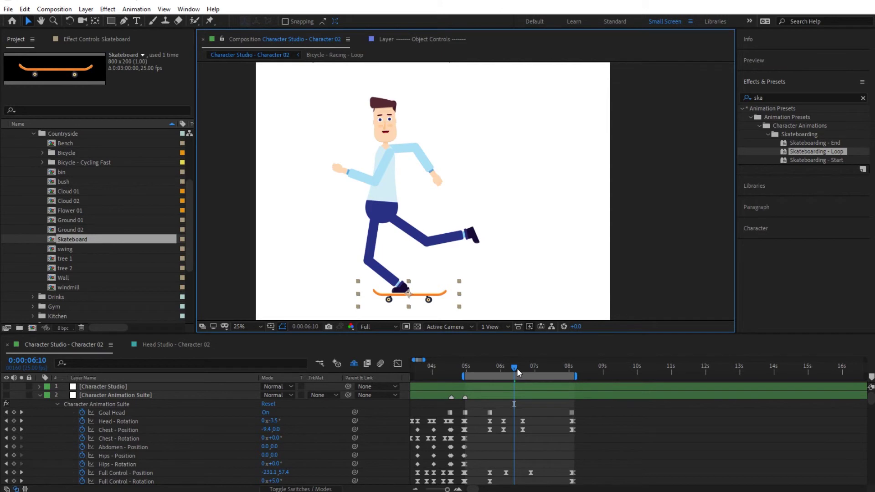
# Step: Parent the Skateboard layer to the Full Body Control layer with the pick whip
pyautogui.scroll(-10, 483, 422)
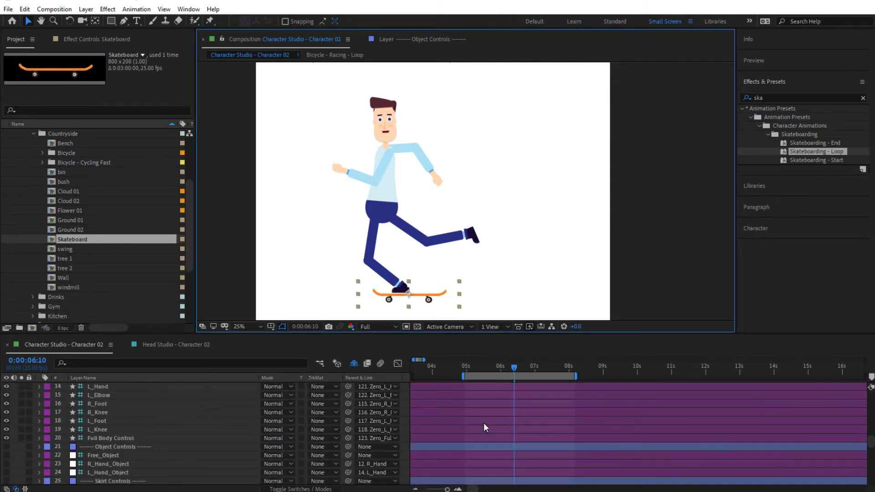
pyautogui.scroll(-5, 181, 436)
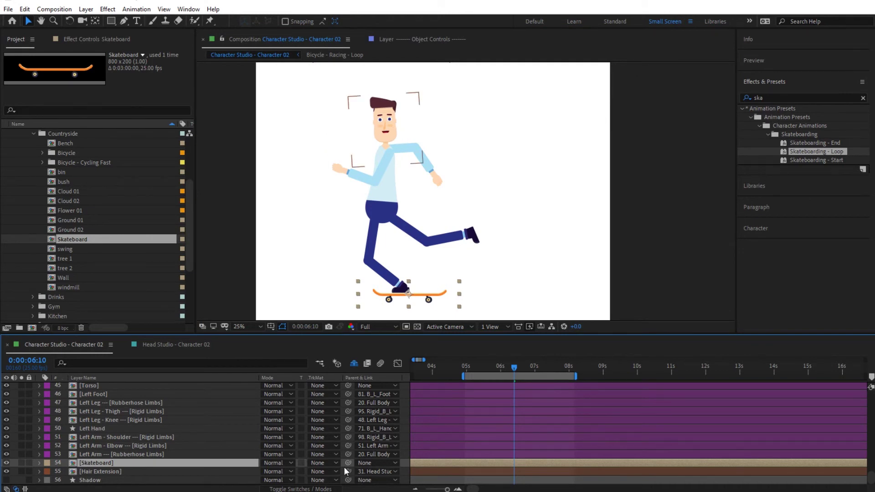
pyautogui.scroll(2, 118, 460)
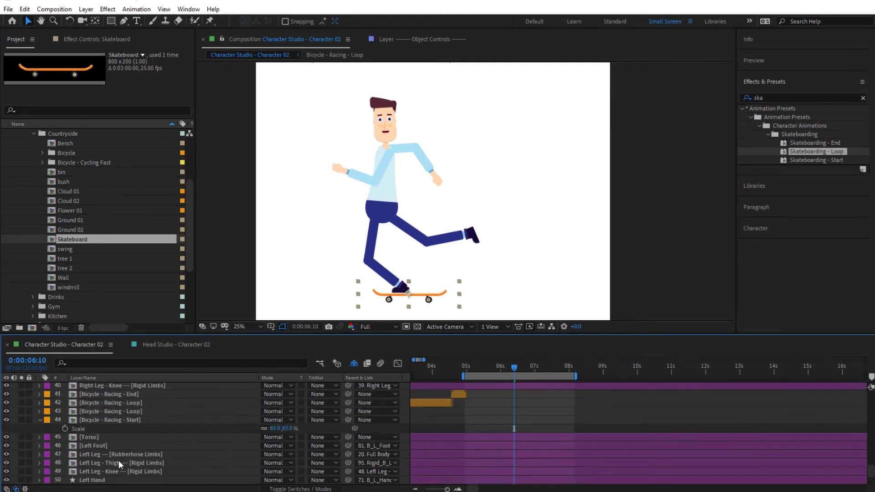
pyautogui.scroll(2, 163, 451)
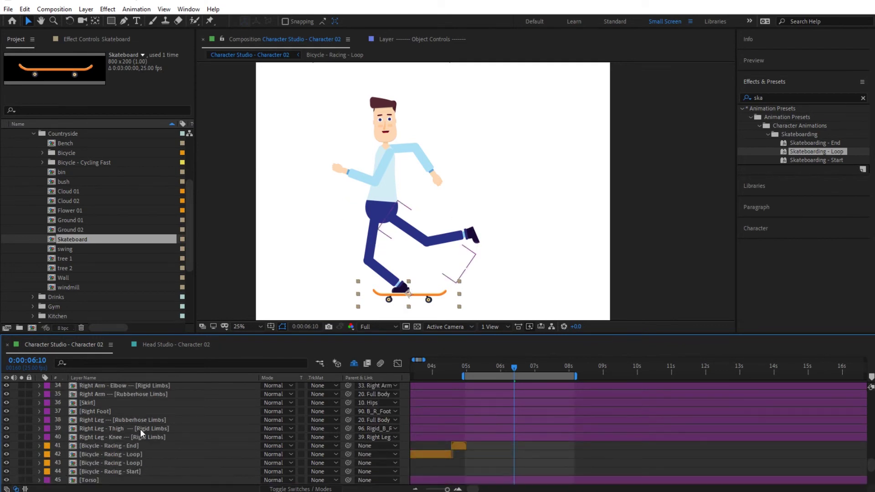
pyautogui.scroll(12, 144, 432)
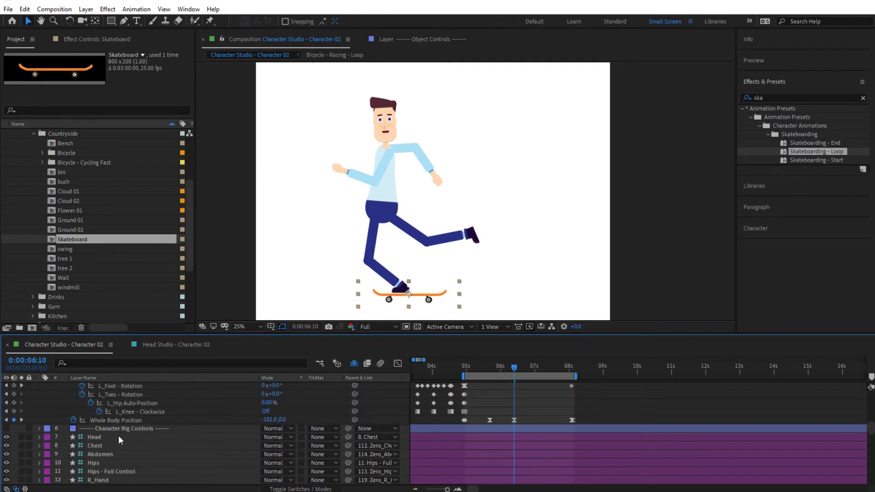
pyautogui.scroll(-3, 119, 433)
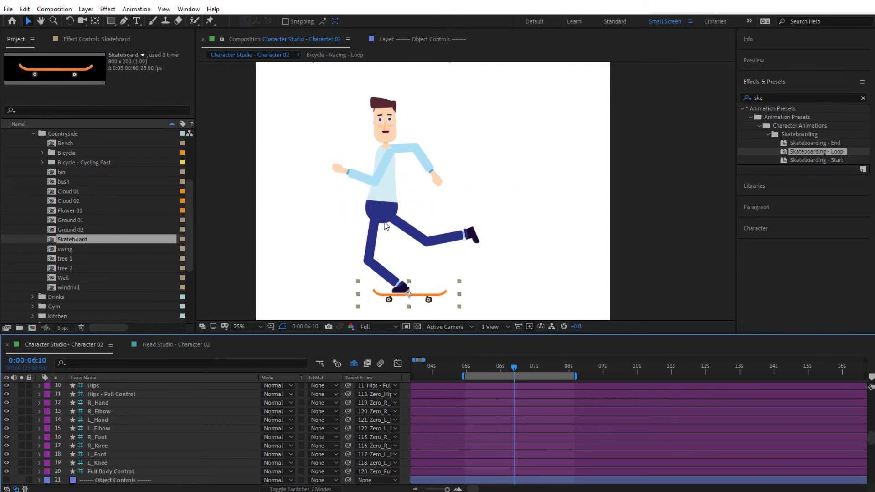
pyautogui.click(125, 472)
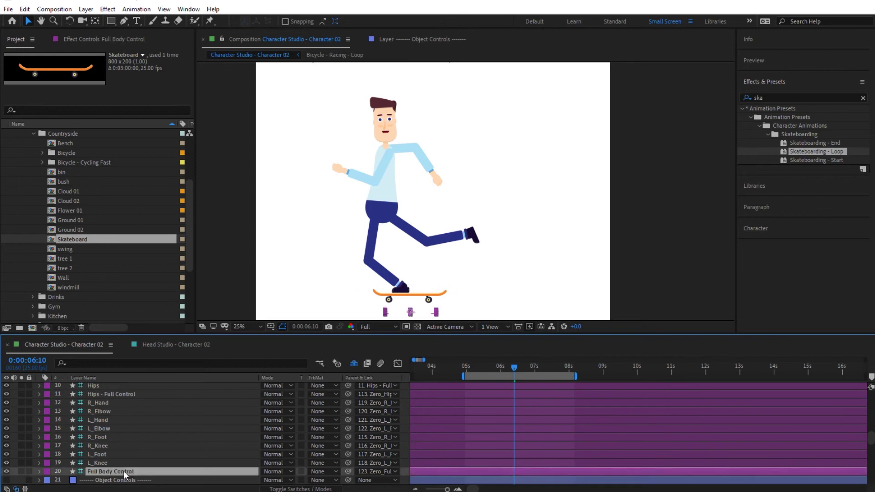
pyautogui.scroll(-10, 176, 422)
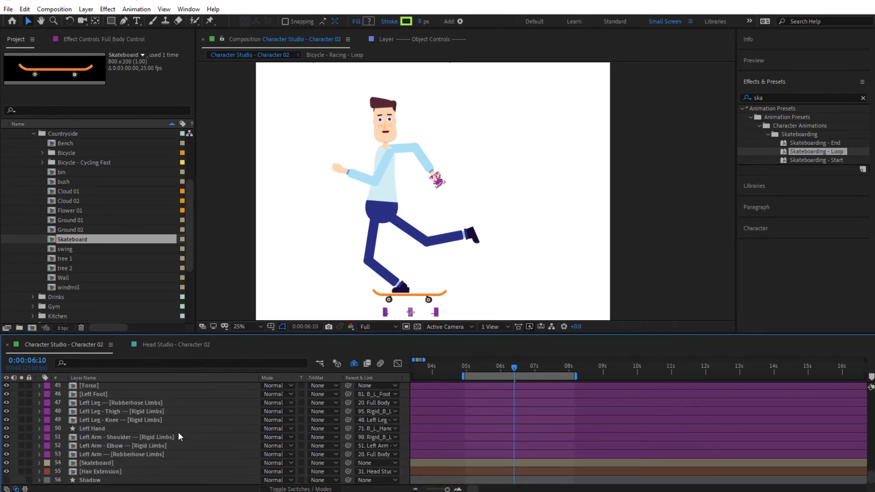
pyautogui.click(89, 463)
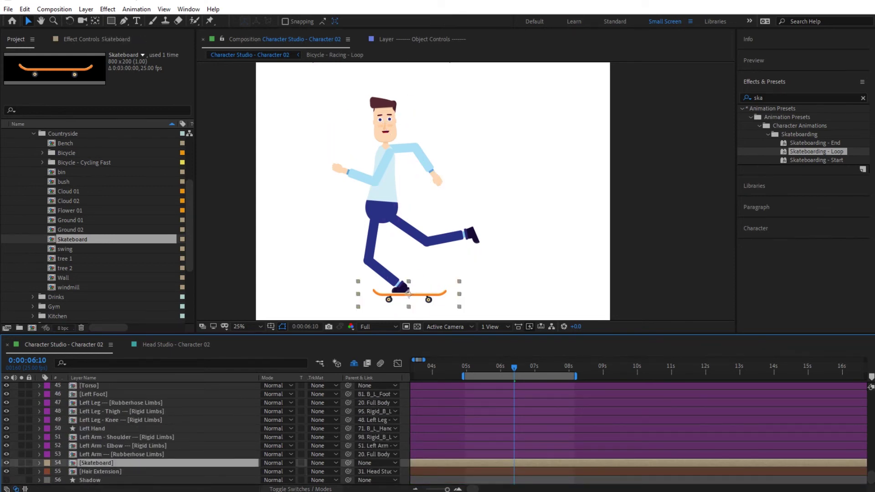
pyautogui.moveTo(348, 462); pyautogui.dragTo(116, 445)
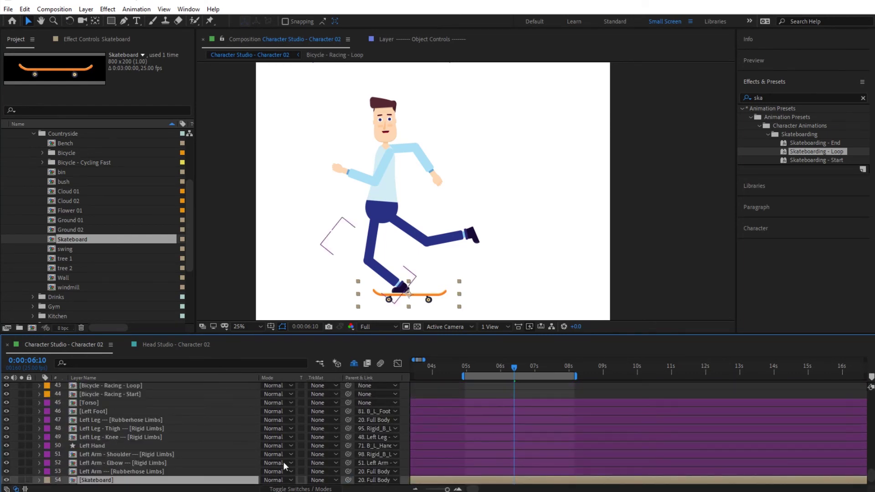
# Step: Preview the skateboarding animation starting at 0:00:05:09
pyautogui.click(479, 368)
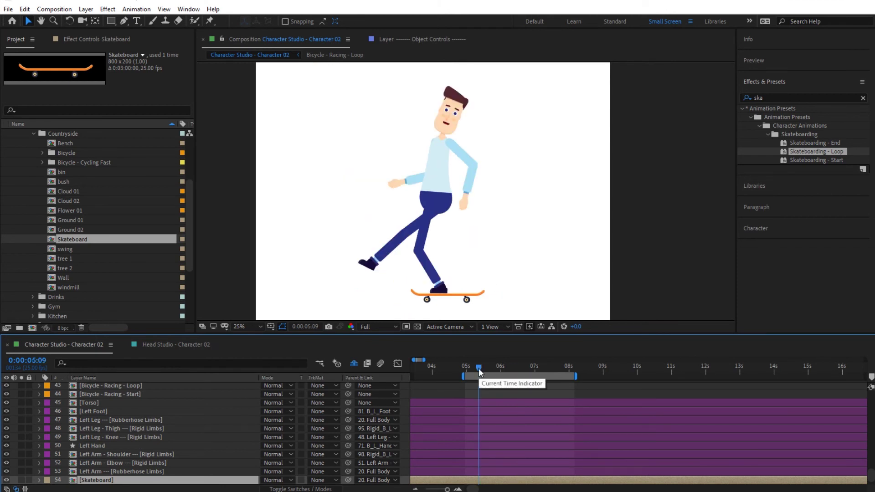
pyautogui.press('space')
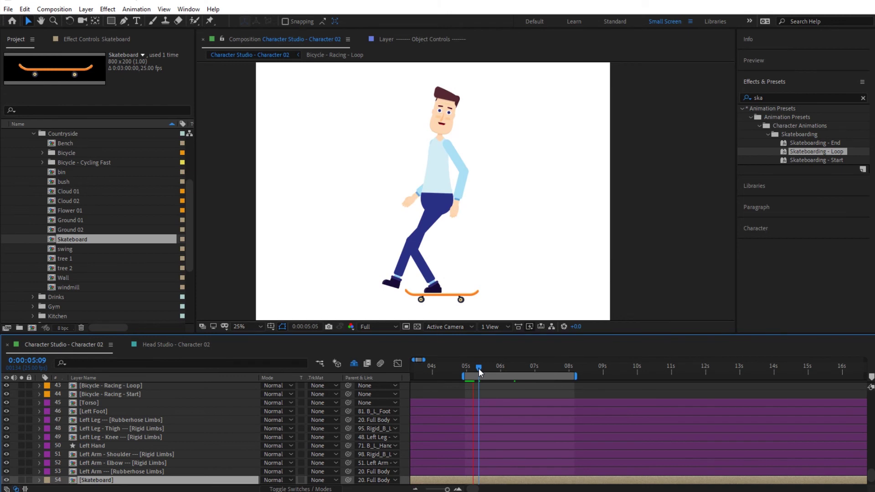